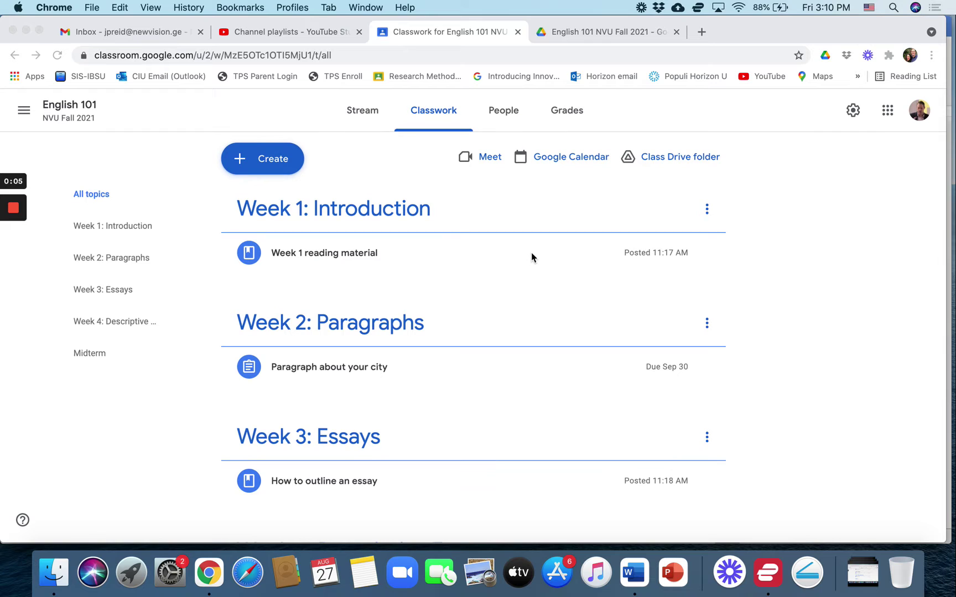
Create a quiz assignment titled 'Quiz #1: essay basics' with instructions 'Please complete the quiz.'
click(264, 161)
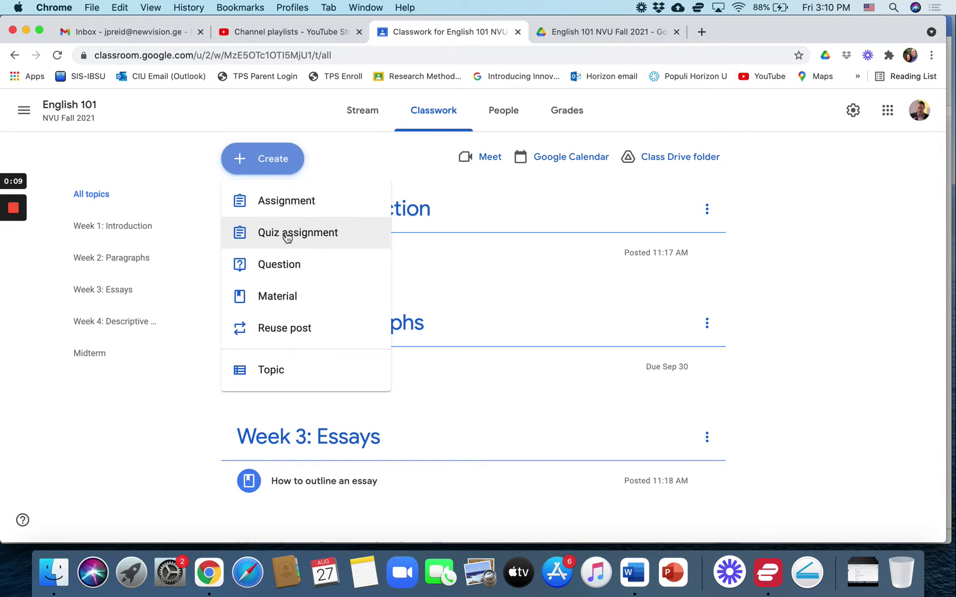
click(279, 235)
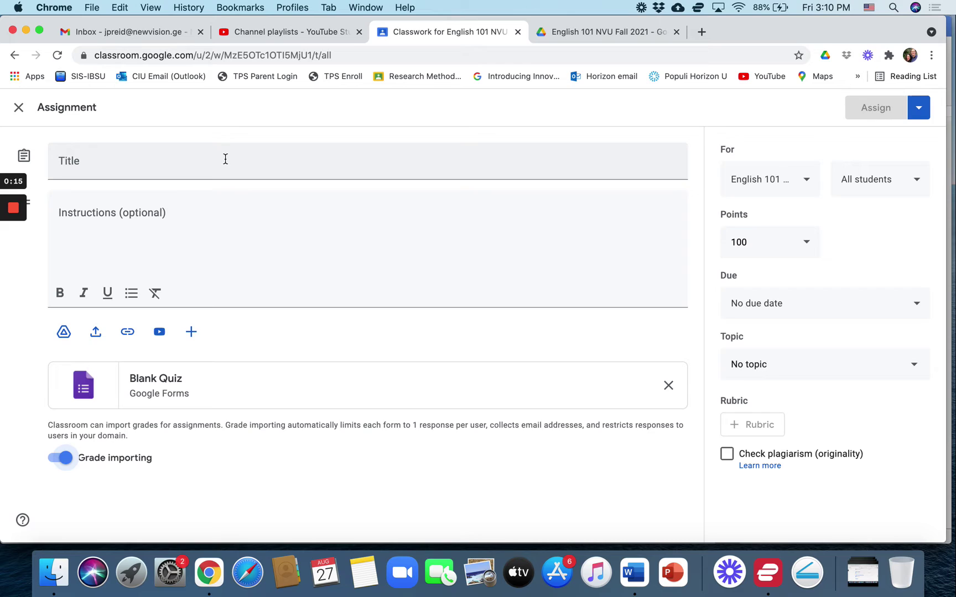
click(225, 159)
text(Quiz #1: essay basics)
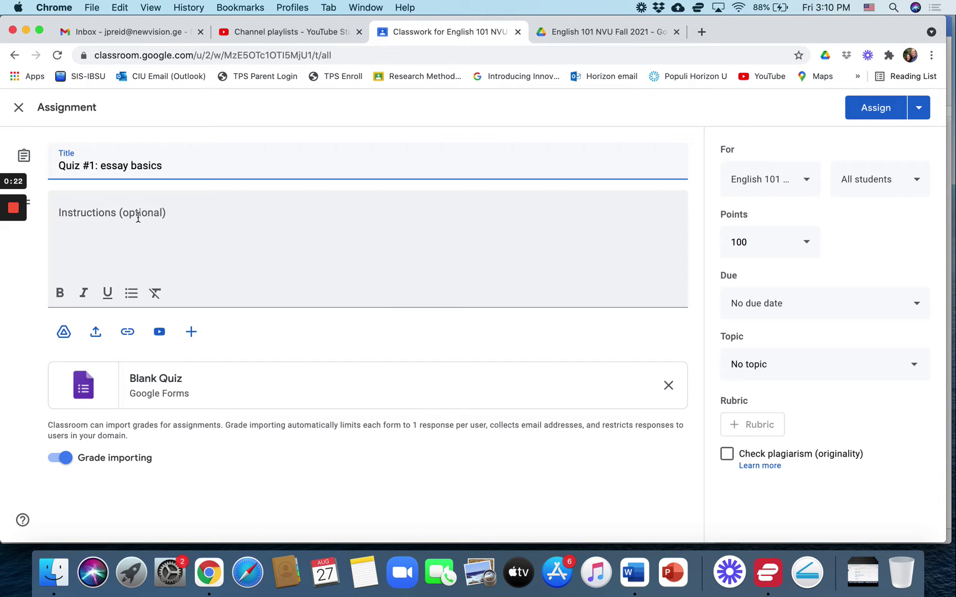
click(138, 218)
text(P)
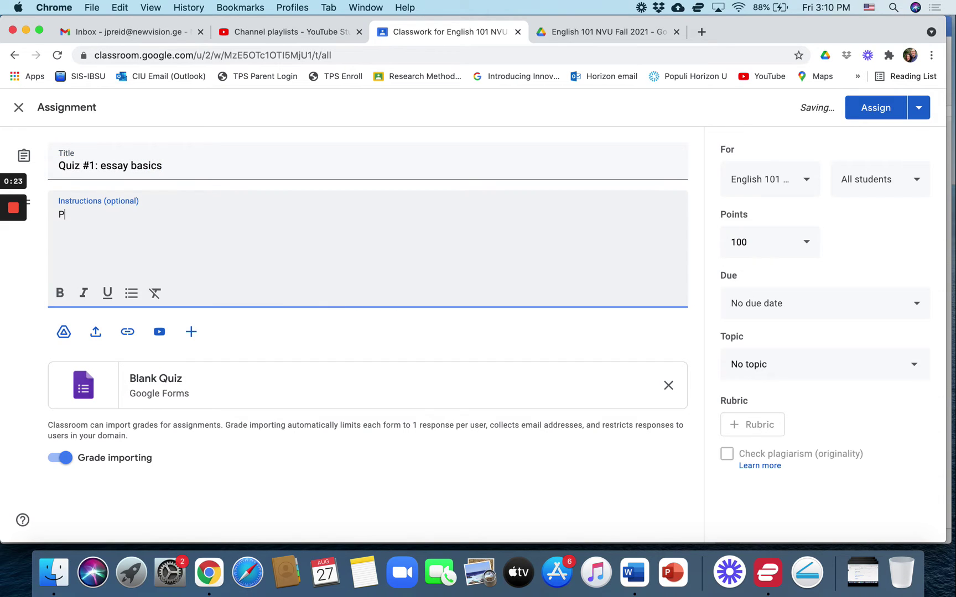
text(lease complete the quiz.)
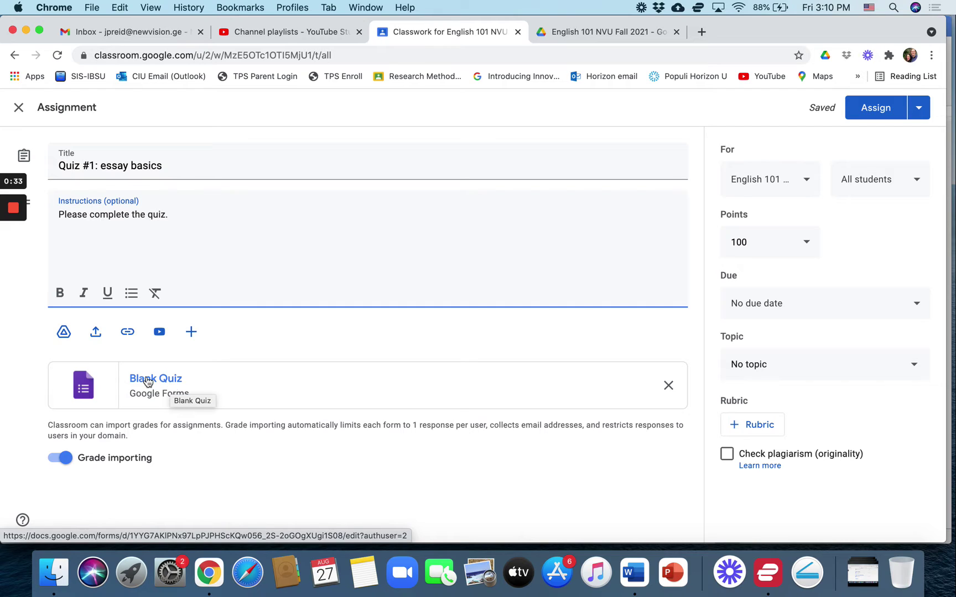
Swap the Blank Quiz attachment for the Quiz 1: Essay Basics form from Google Drive
click(668, 385)
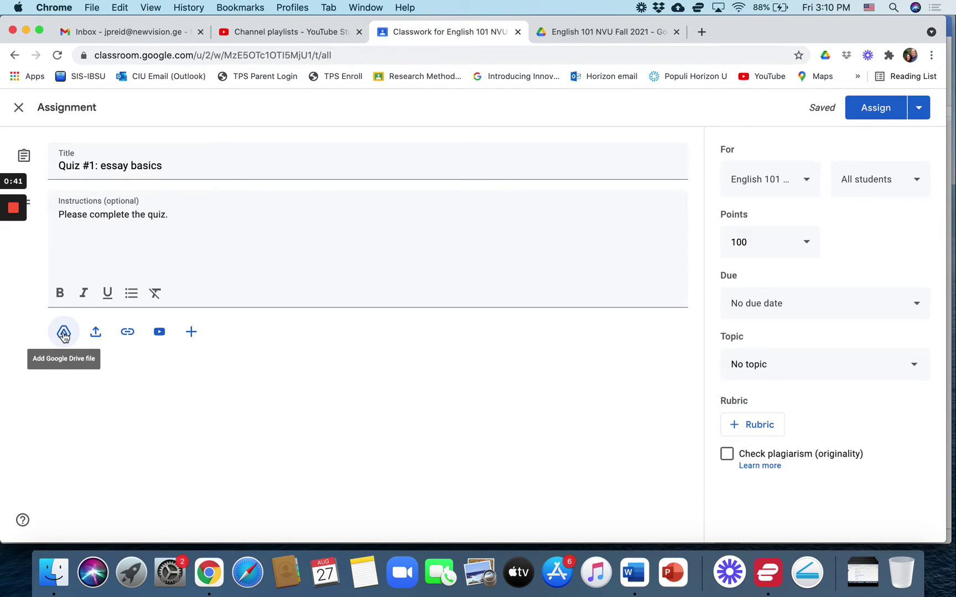
click(63, 334)
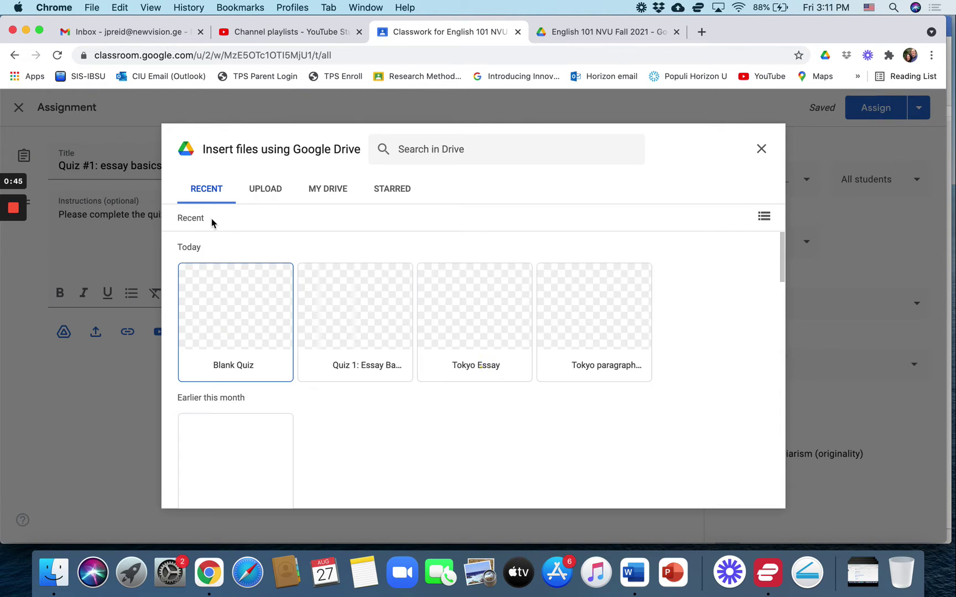
double_click(345, 318)
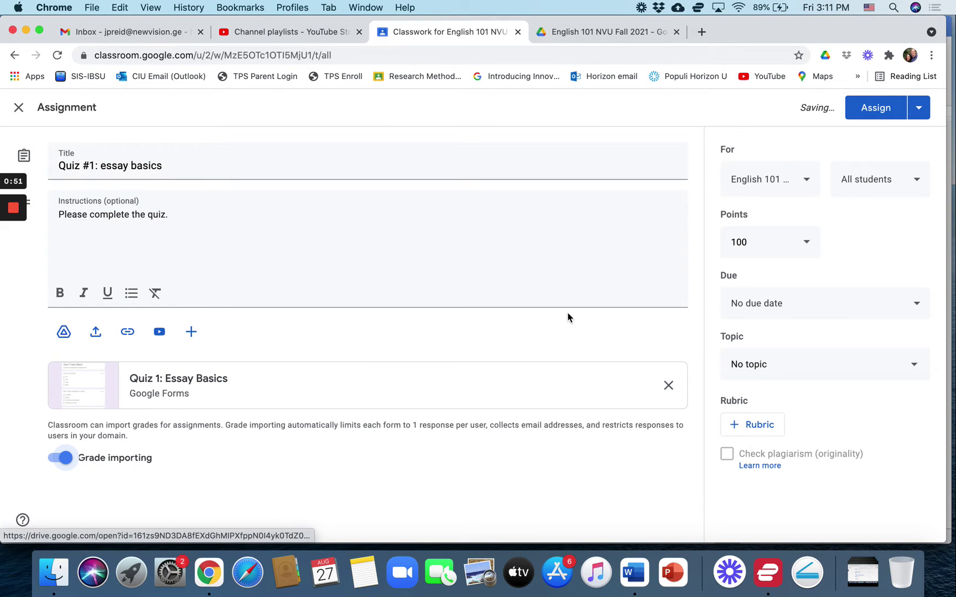
Set the quiz to 15 points with no due date
click(808, 244)
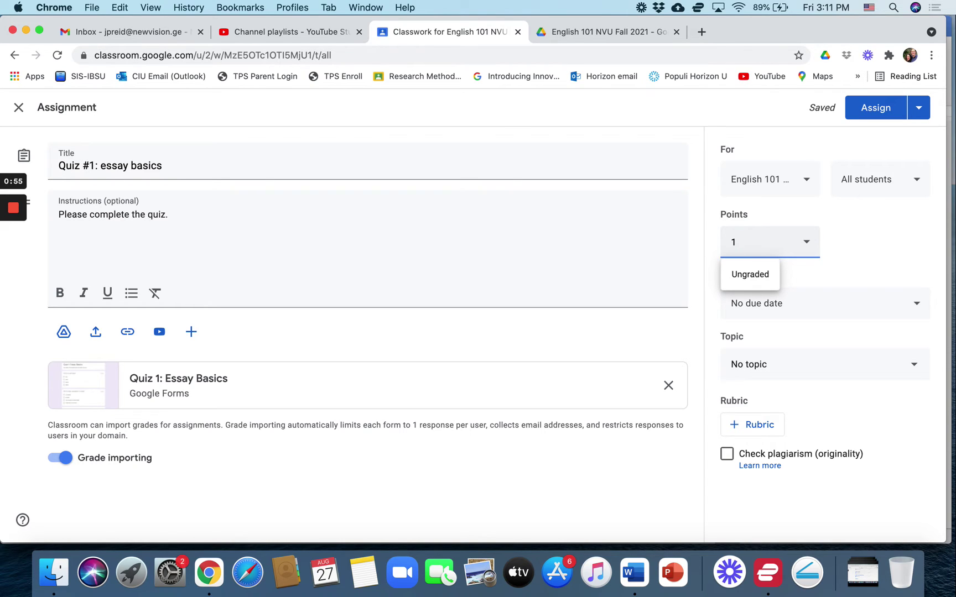
click(864, 245)
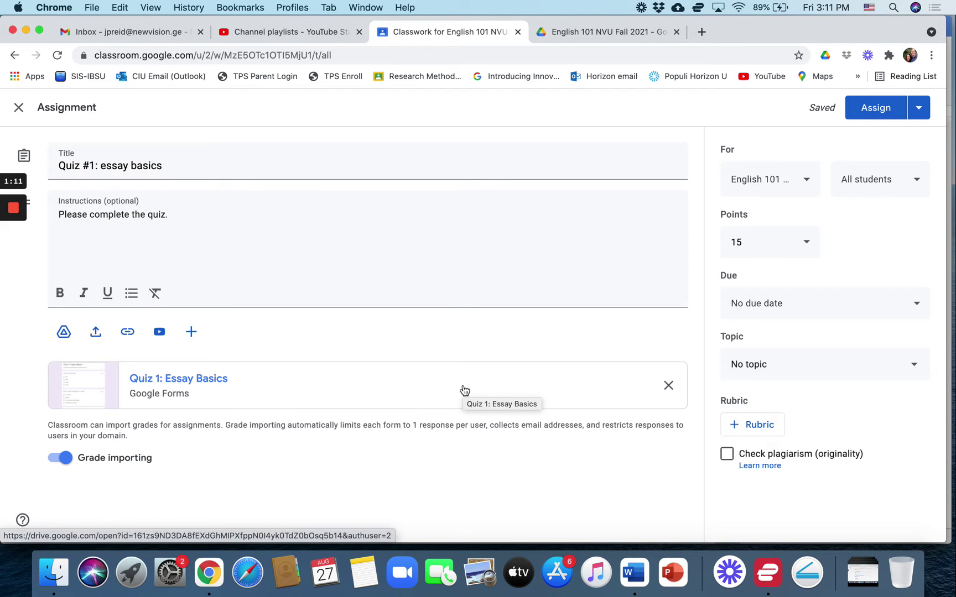
click(761, 307)
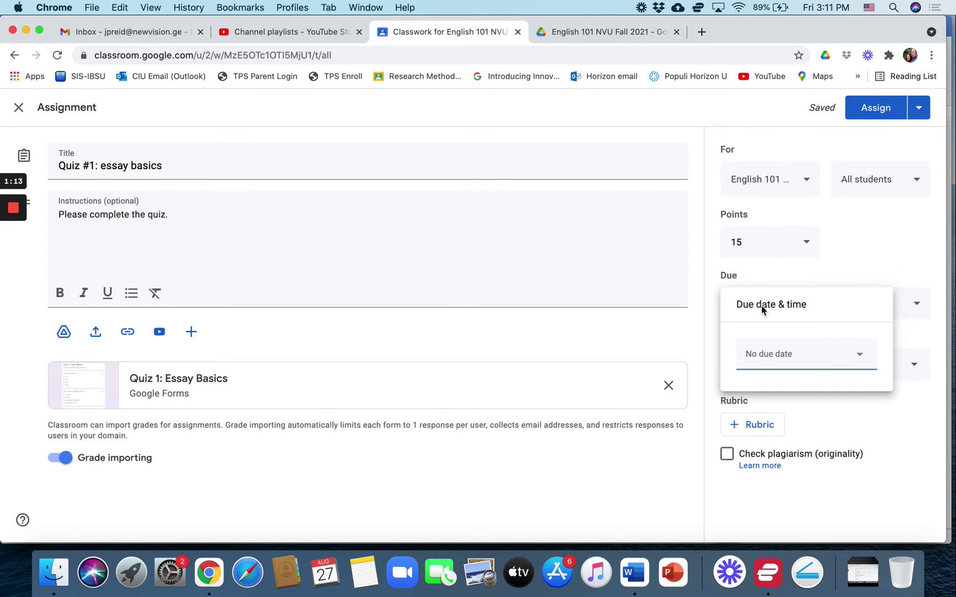
click(876, 409)
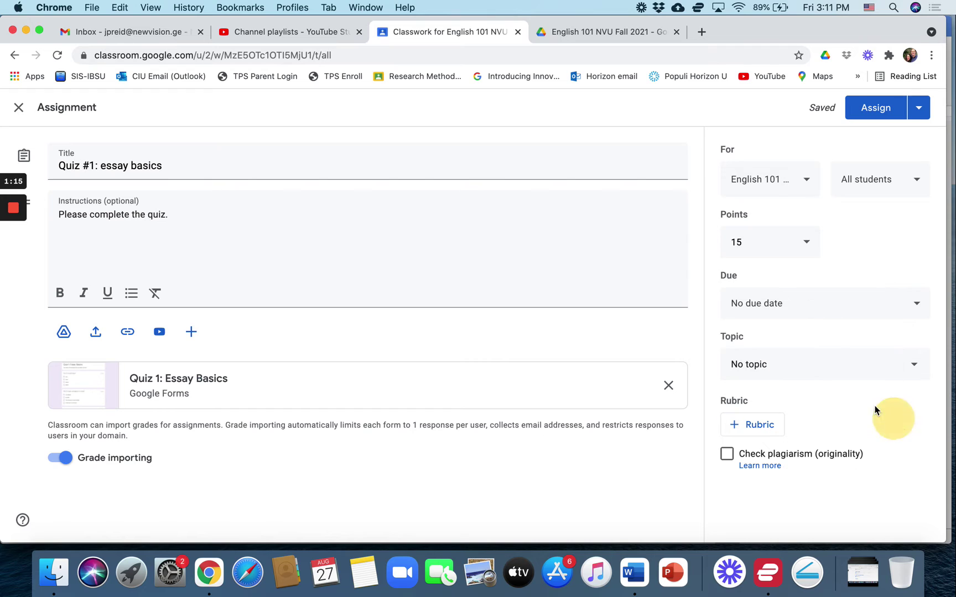
File the quiz under Week 3: Essays and turn grade importing off and back on
click(790, 372)
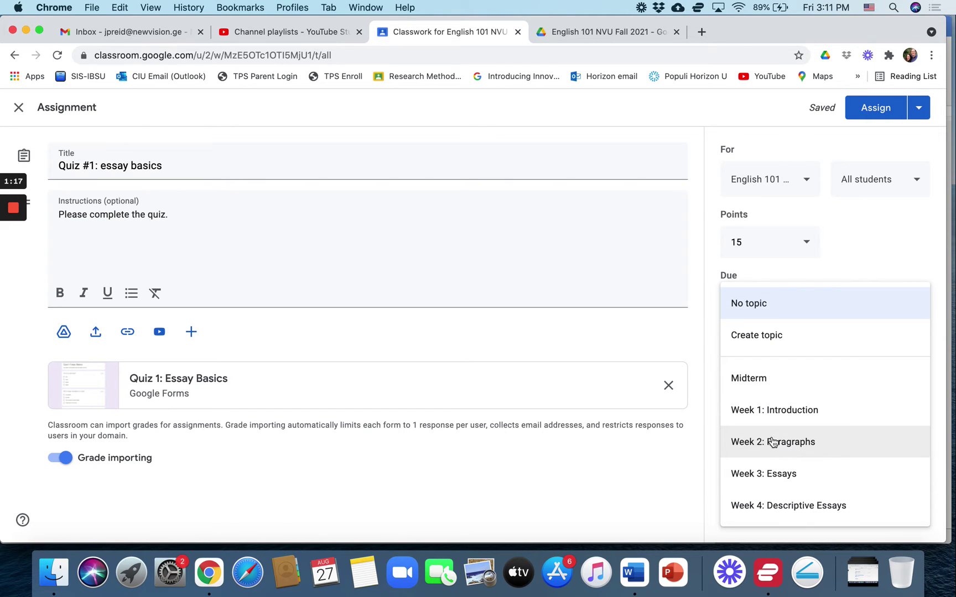
click(763, 475)
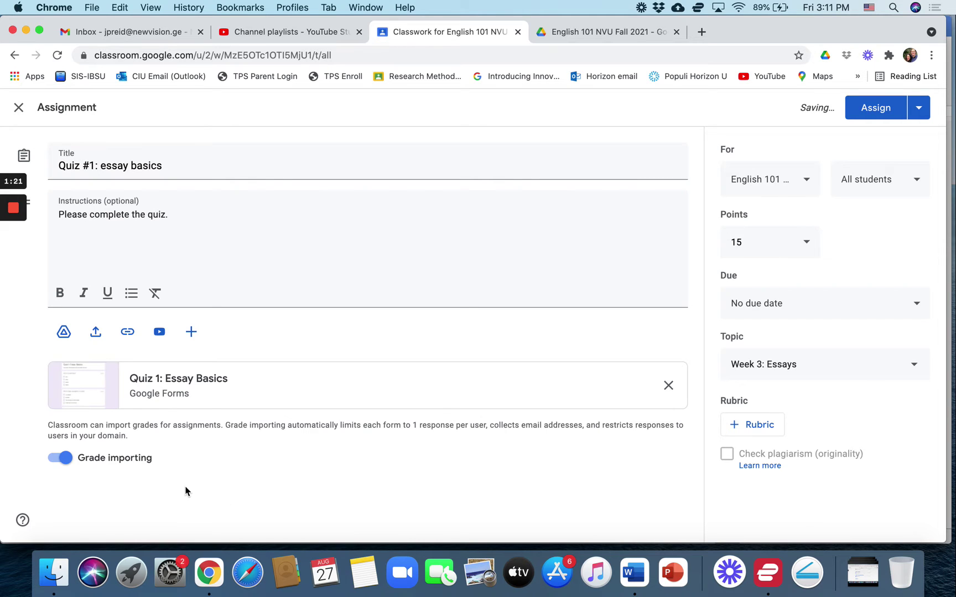
click(62, 460)
click(65, 459)
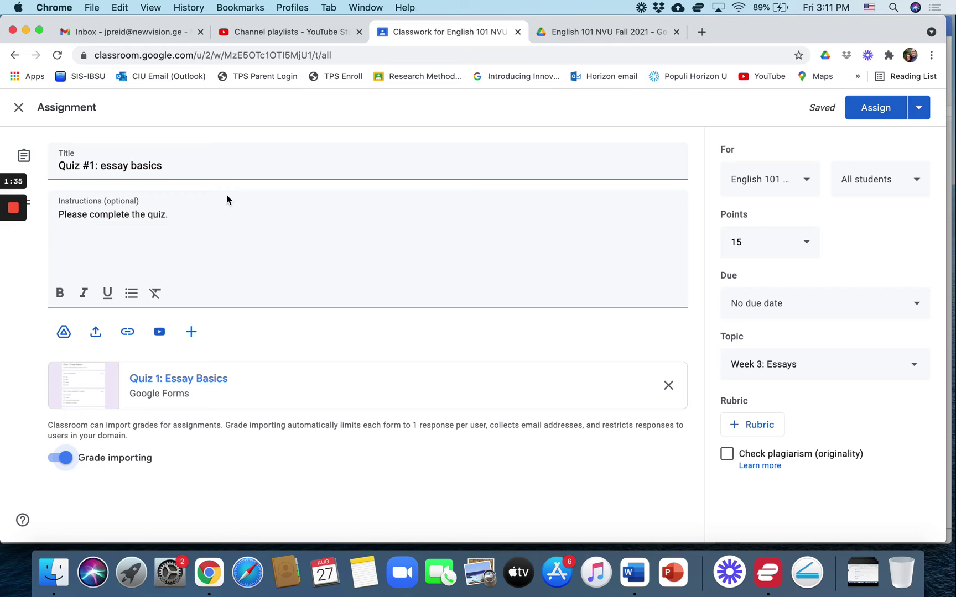
Assign the quiz and move its post below 'How to outline an essay' in Week 3: Essays
click(868, 113)
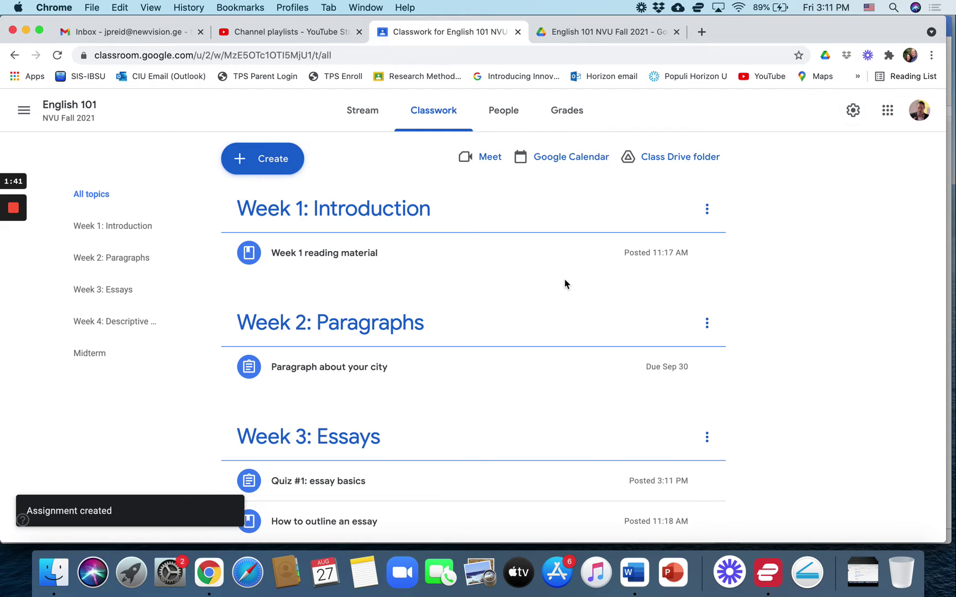
scroll(566, 282, down, 3)
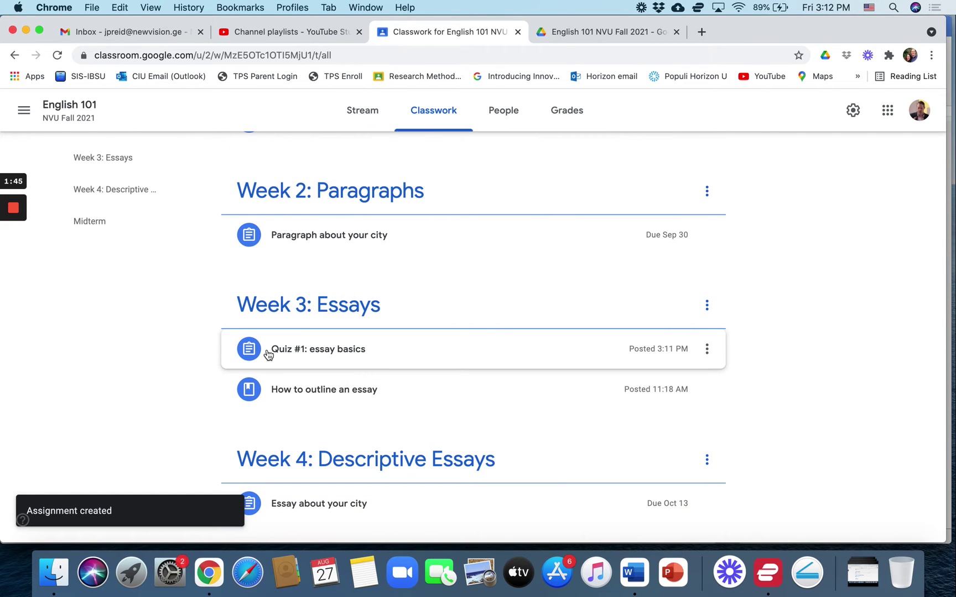
click(288, 359)
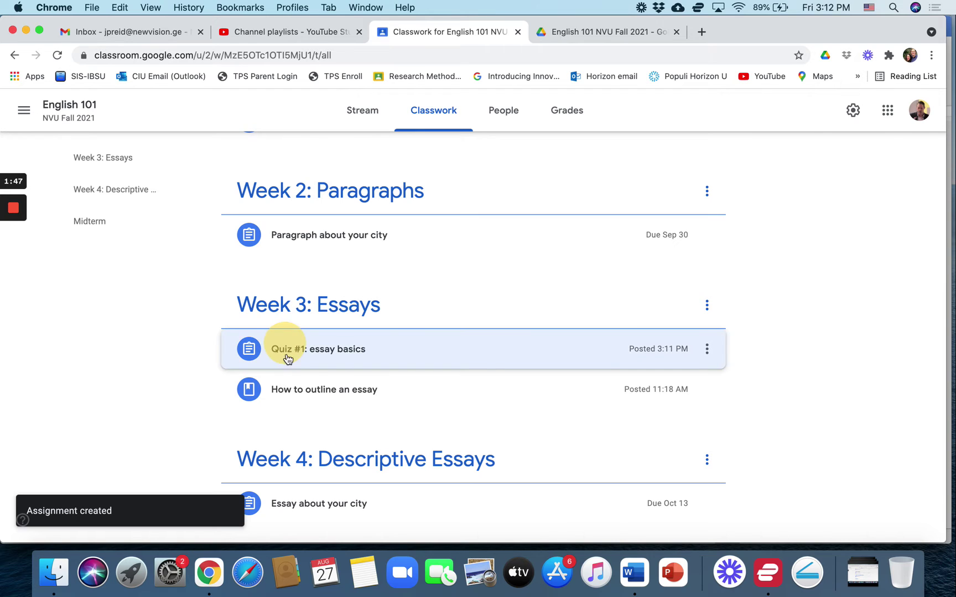
drag(288, 359, 314, 392)
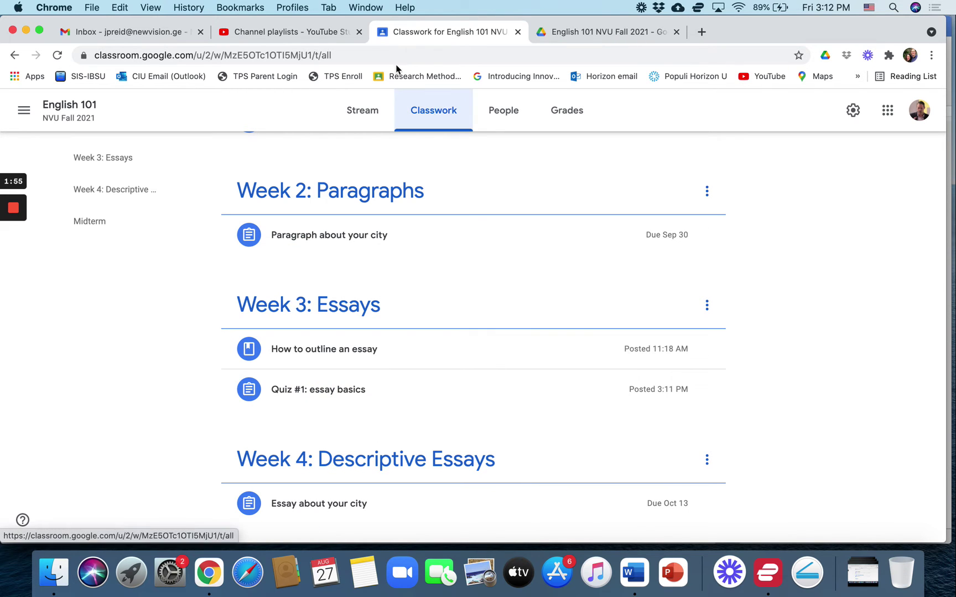
In the student's window, refresh Classwork and open the Quiz #1: essay basics assignment page
key(super+grave)
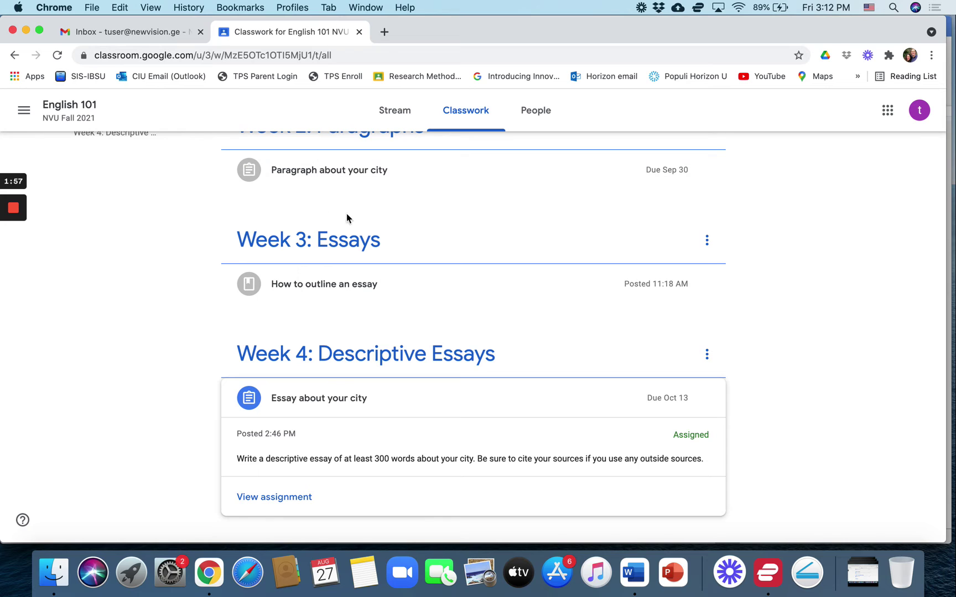
click(136, 34)
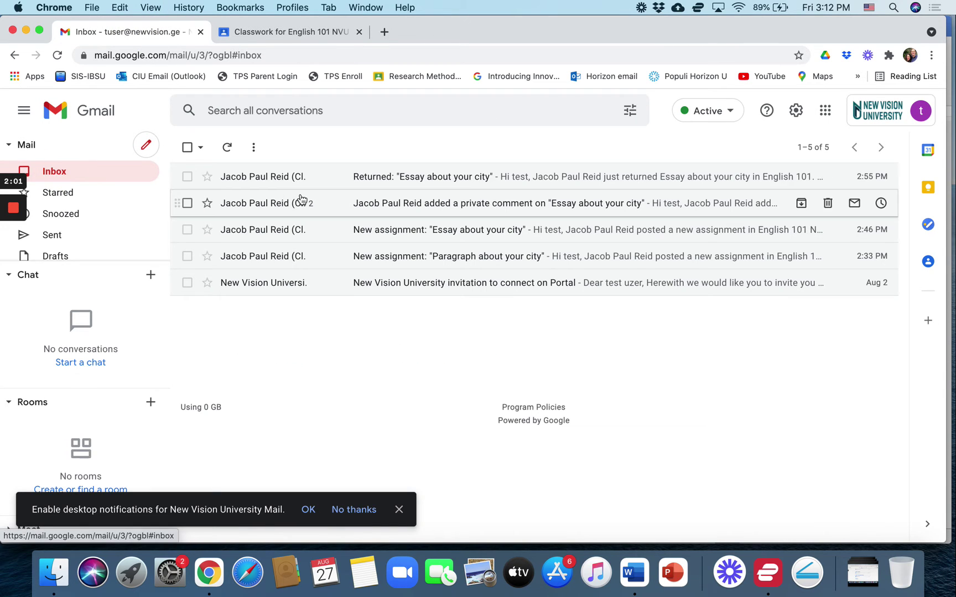
click(264, 34)
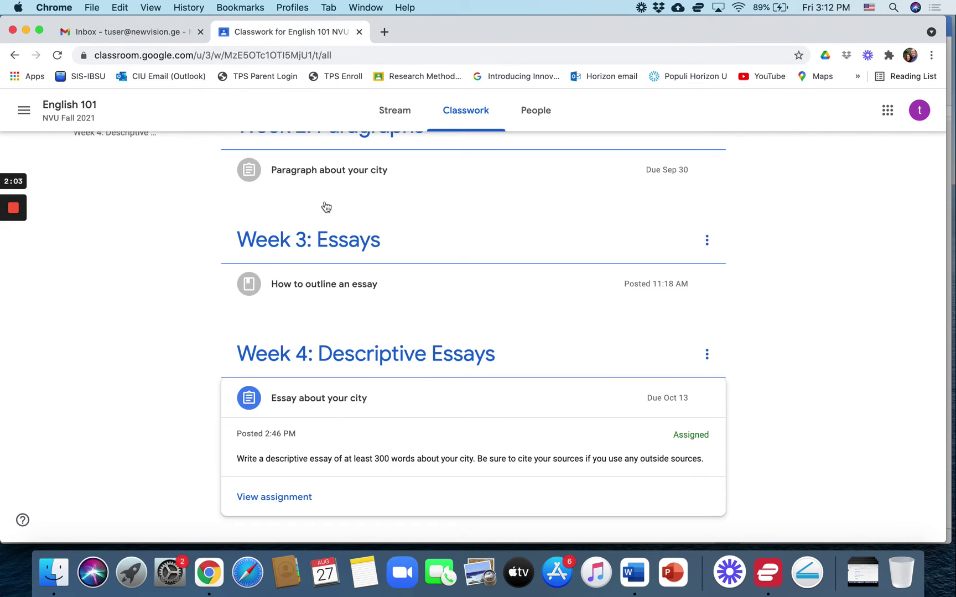
click(57, 54)
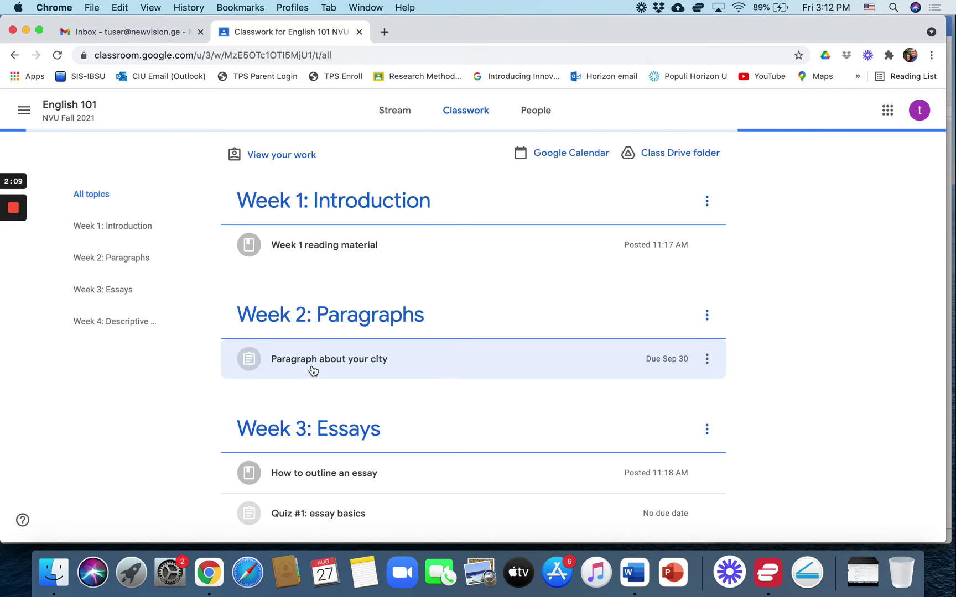
scroll(313, 370, down, 1)
scroll(313, 370, down, 3)
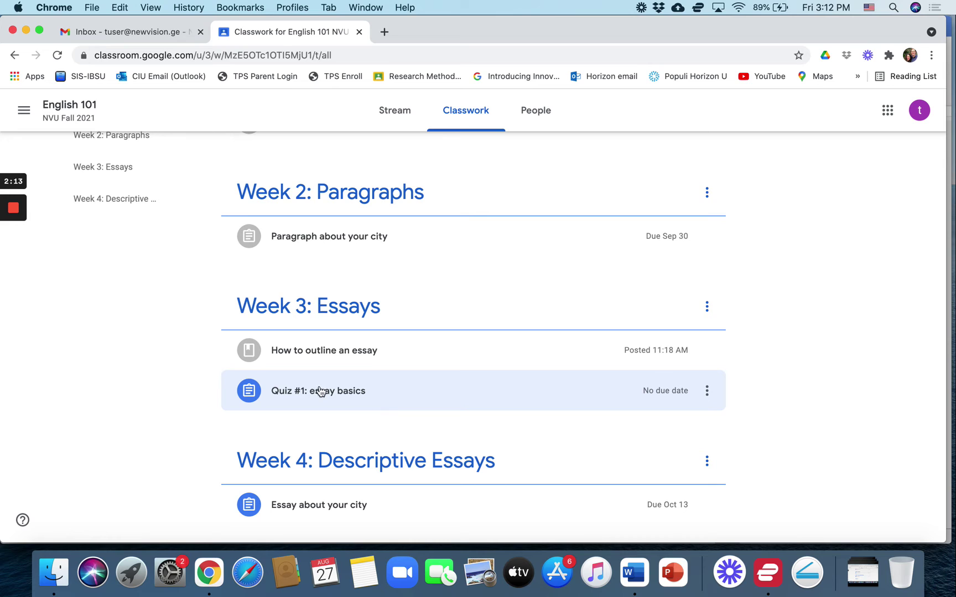
click(303, 394)
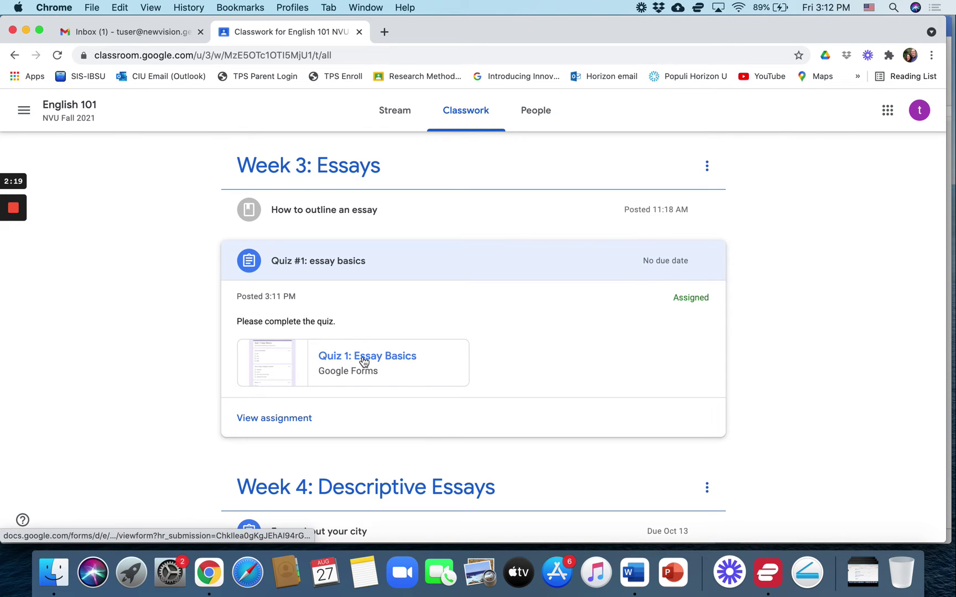
click(276, 418)
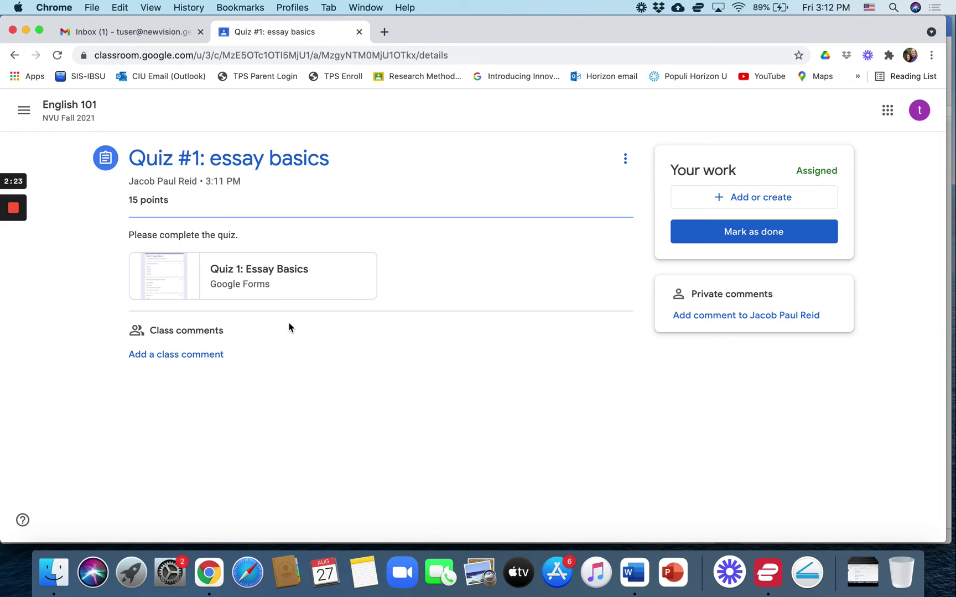
As the student, answer the quiz (esay, essay is longer, 2) and submit it
click(245, 270)
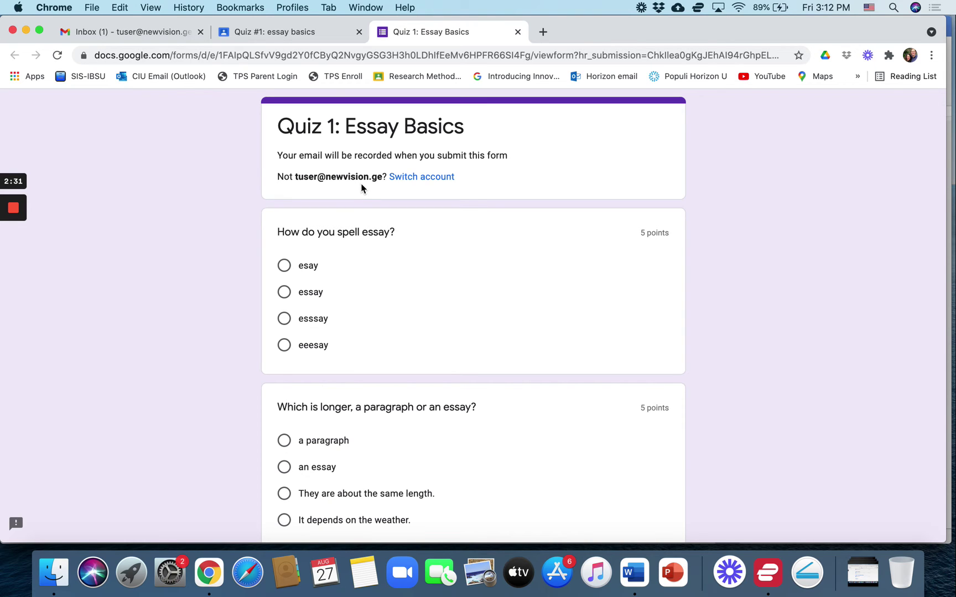
click(284, 265)
scroll(379, 313, down, 5)
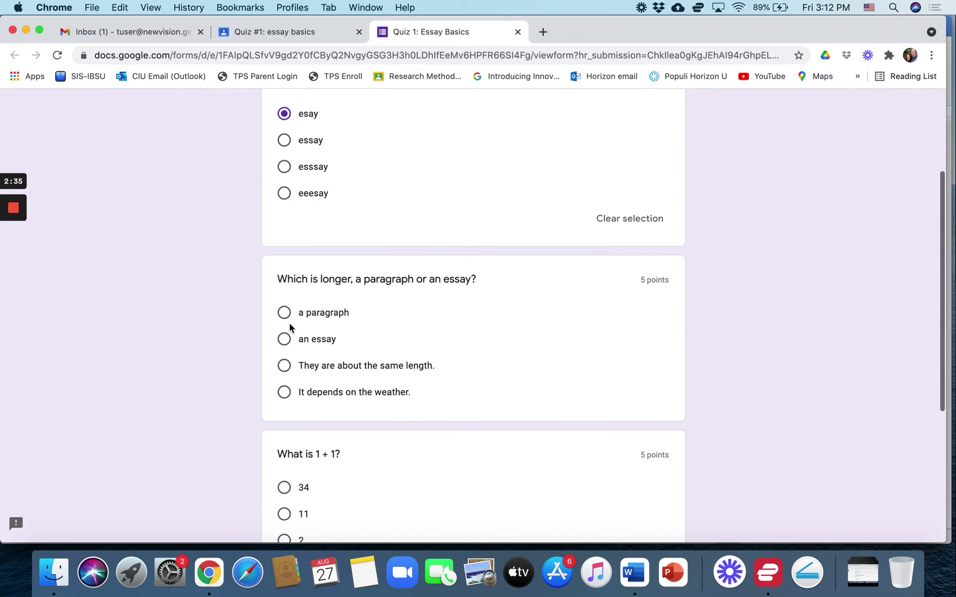
click(283, 339)
scroll(284, 340, down, 5)
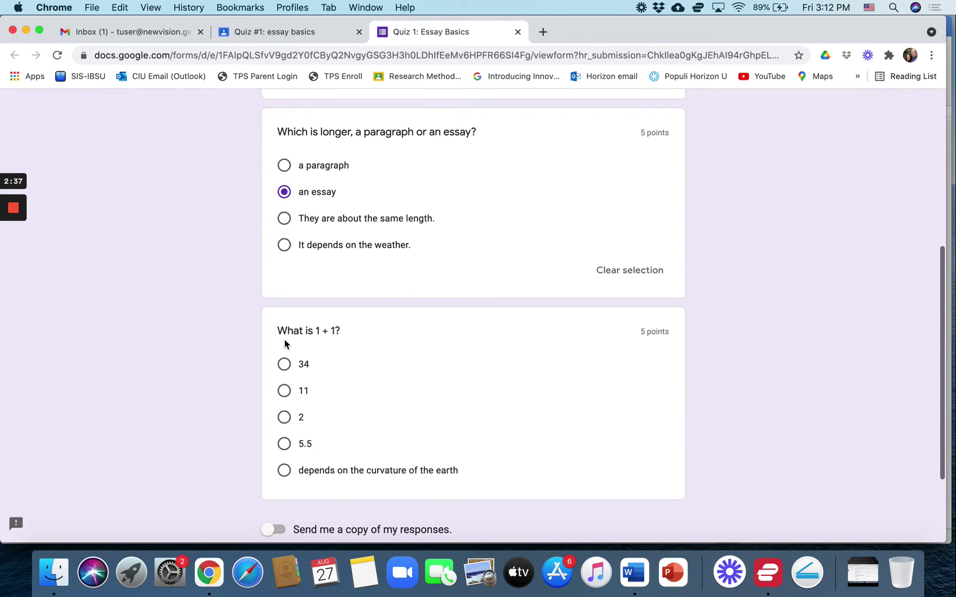
click(283, 417)
scroll(390, 406, down, 5)
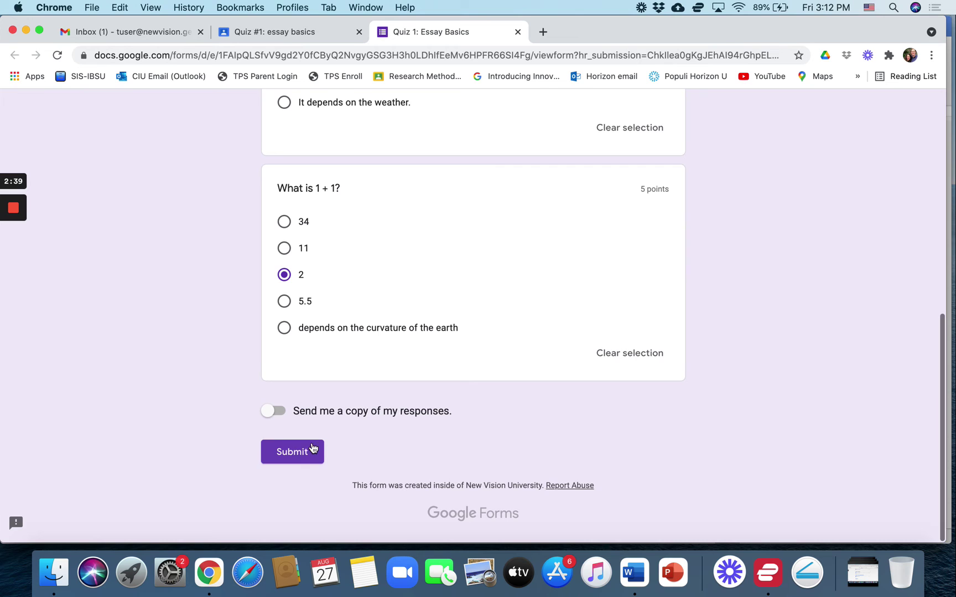
click(298, 453)
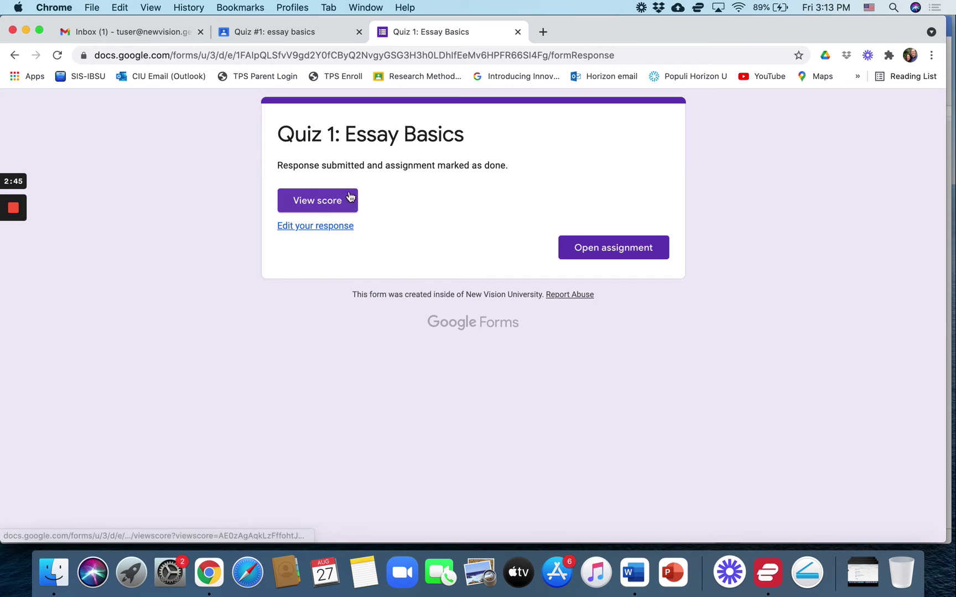
Check the 10/15 score, then close the score and form tabs
click(319, 204)
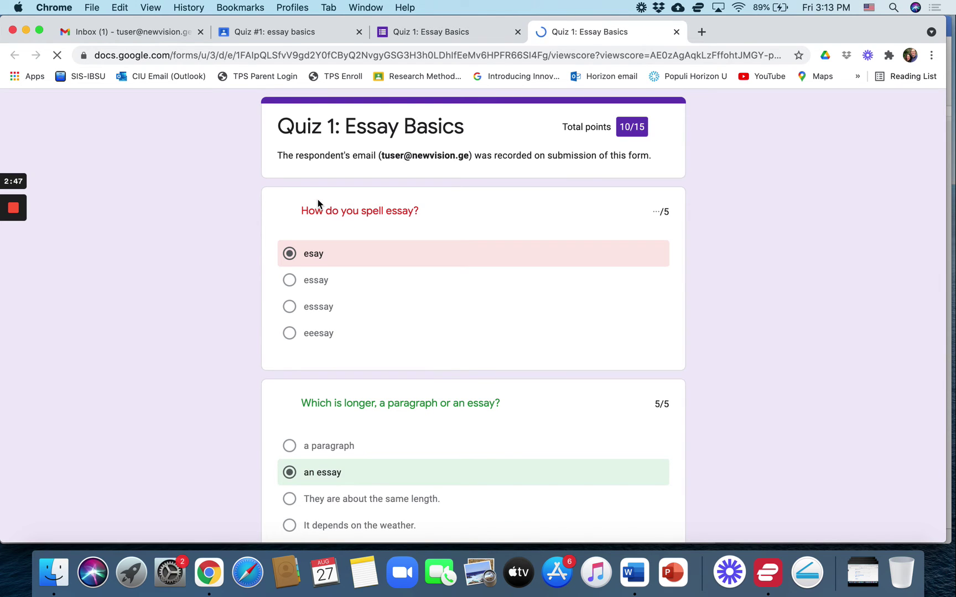
scroll(465, 311, down, 10)
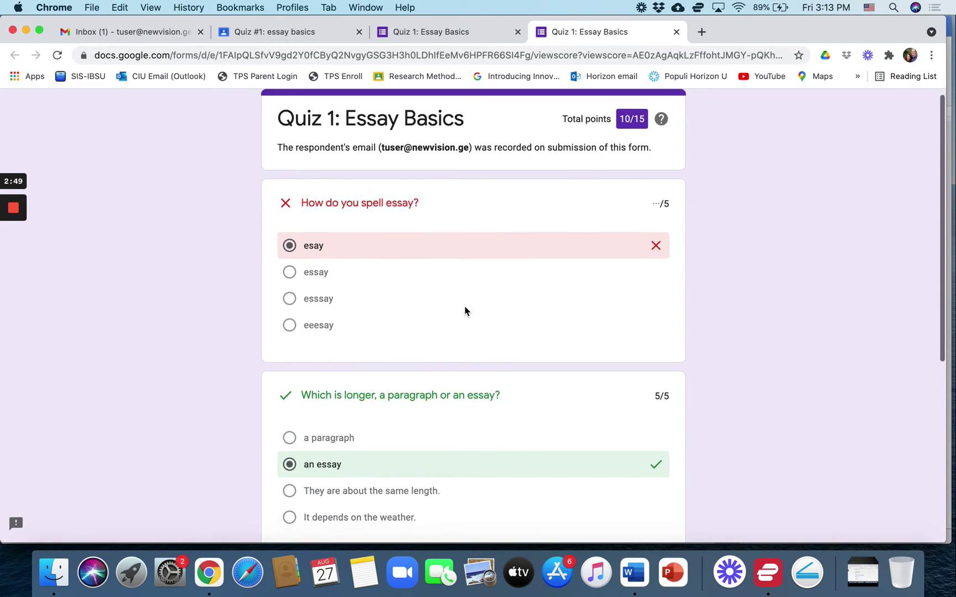
scroll(464, 310, up, 10)
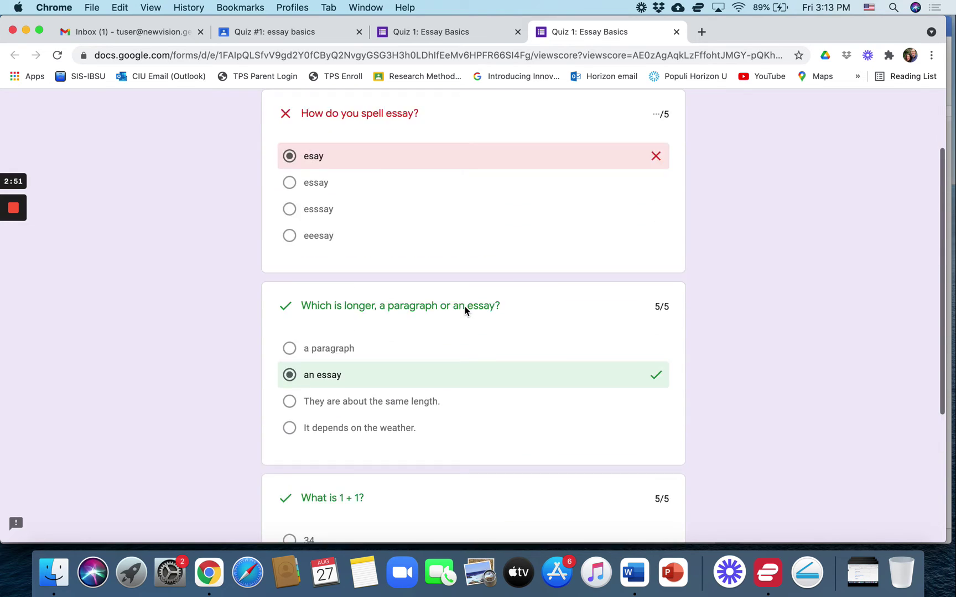
click(677, 32)
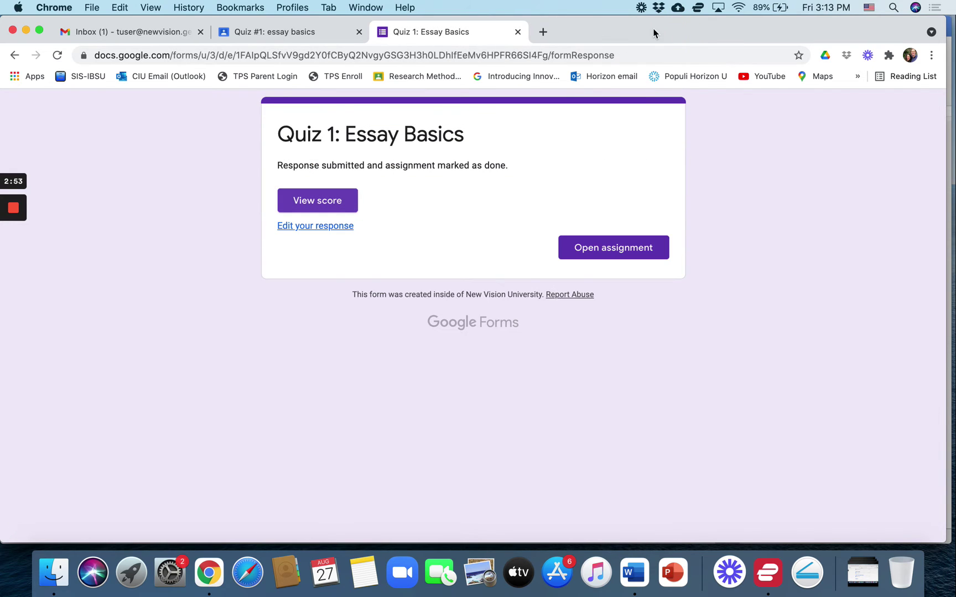
click(517, 32)
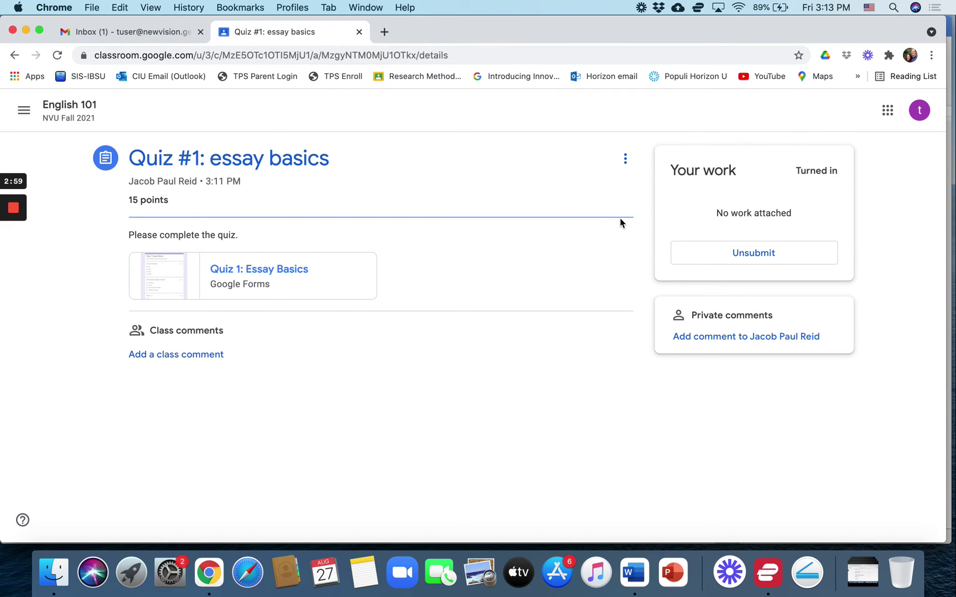
In the teacher's window, open the Quiz #1 student work page showing 1 turned in
key(super+grave)
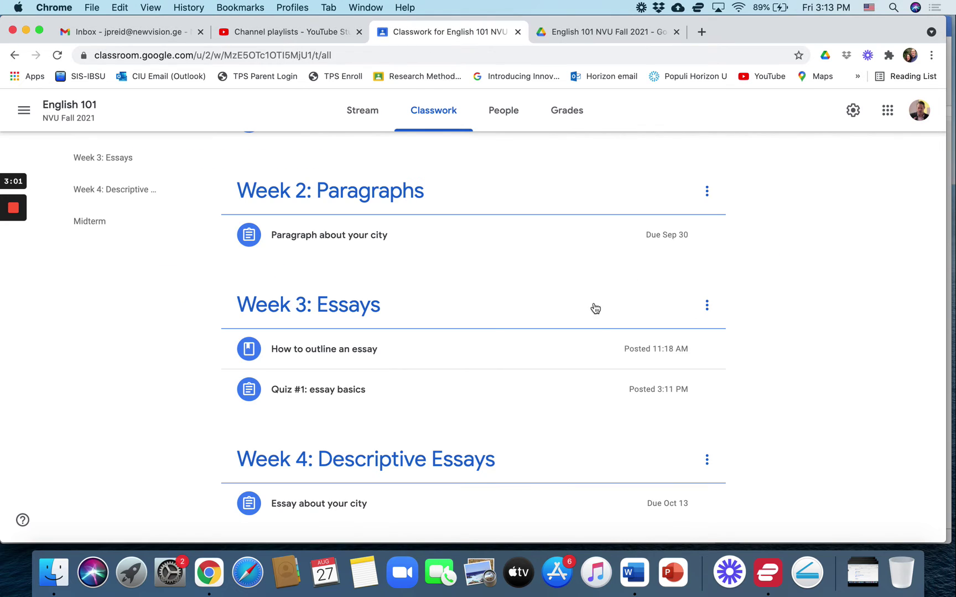
click(321, 393)
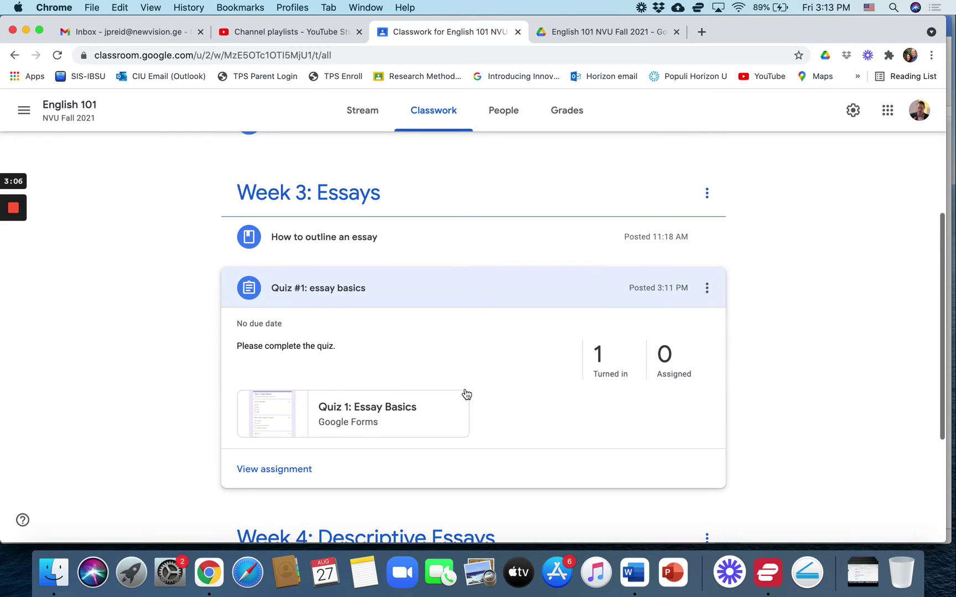
click(600, 366)
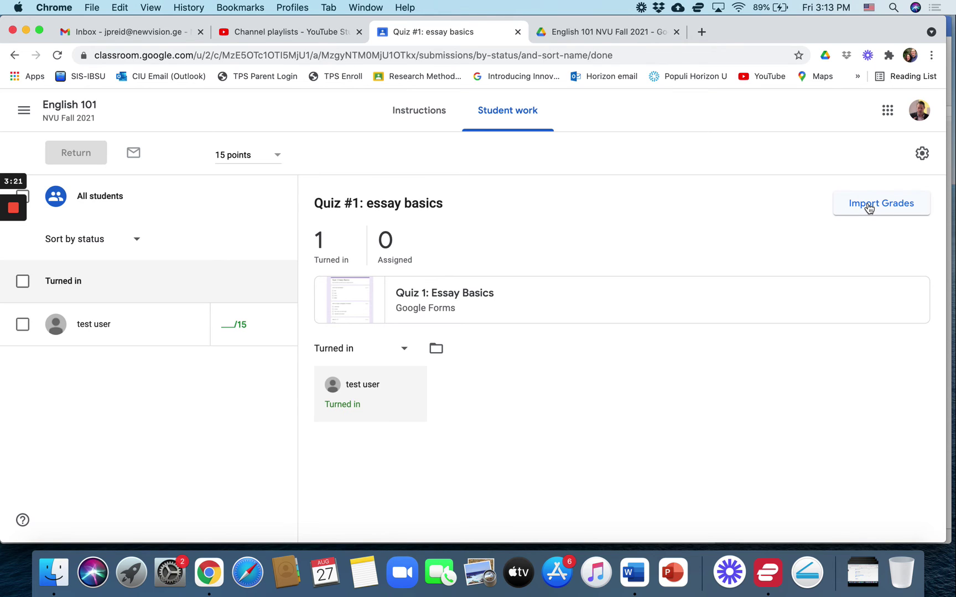
Import the form's quiz grades, giving the student a draft grade of 10/15
click(868, 208)
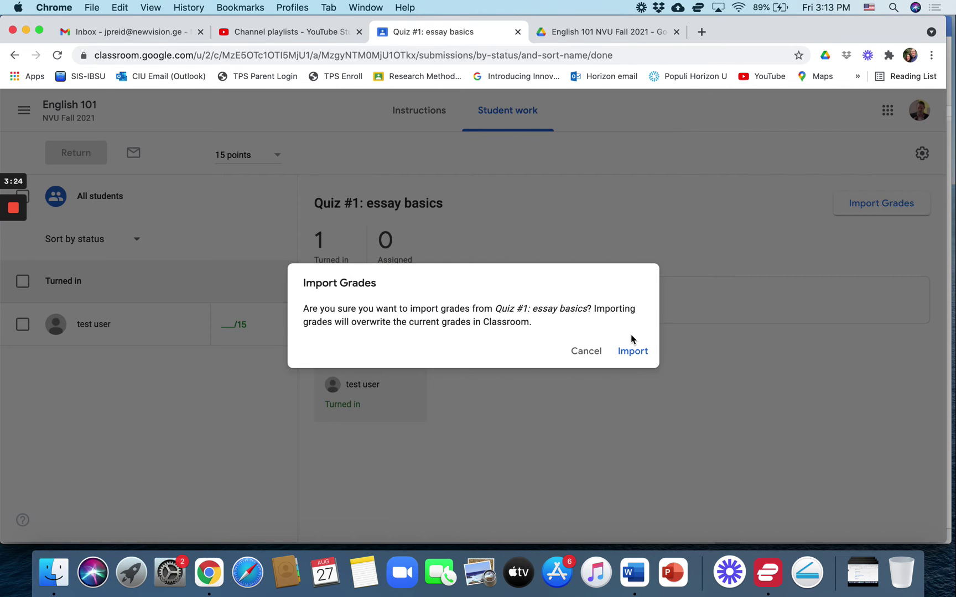
click(626, 352)
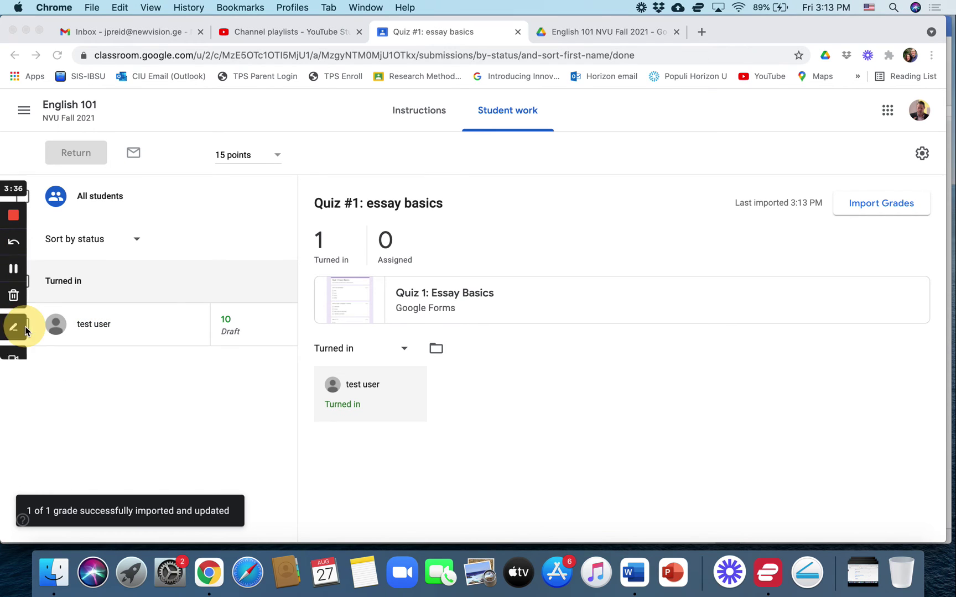
click(22, 386)
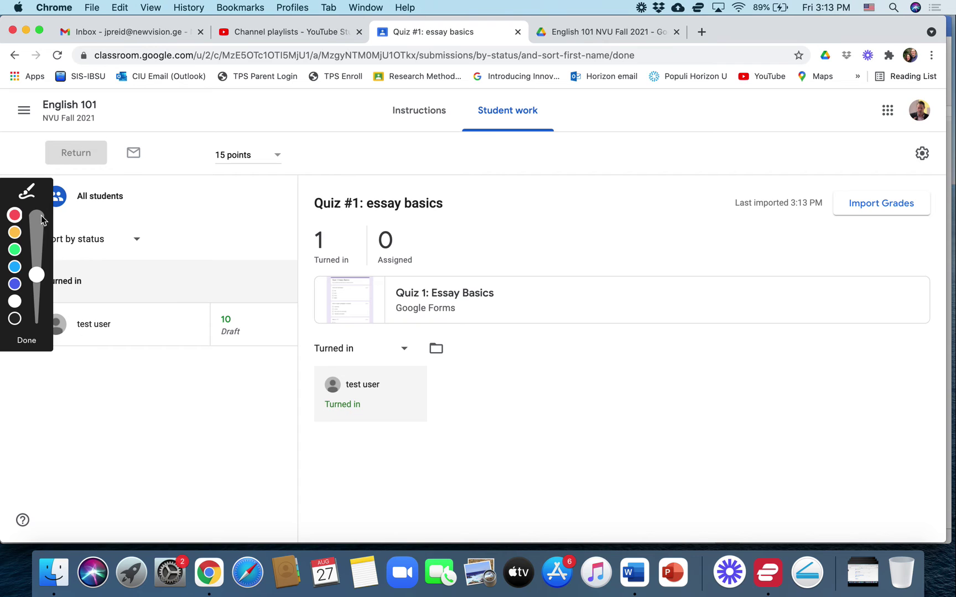
click(26, 341)
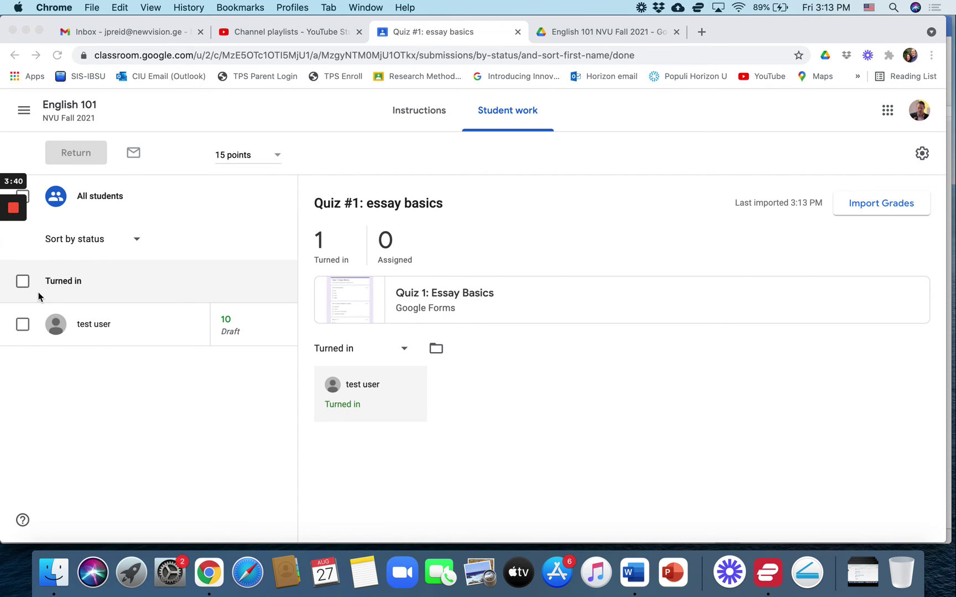
mouse_move(25, 285)
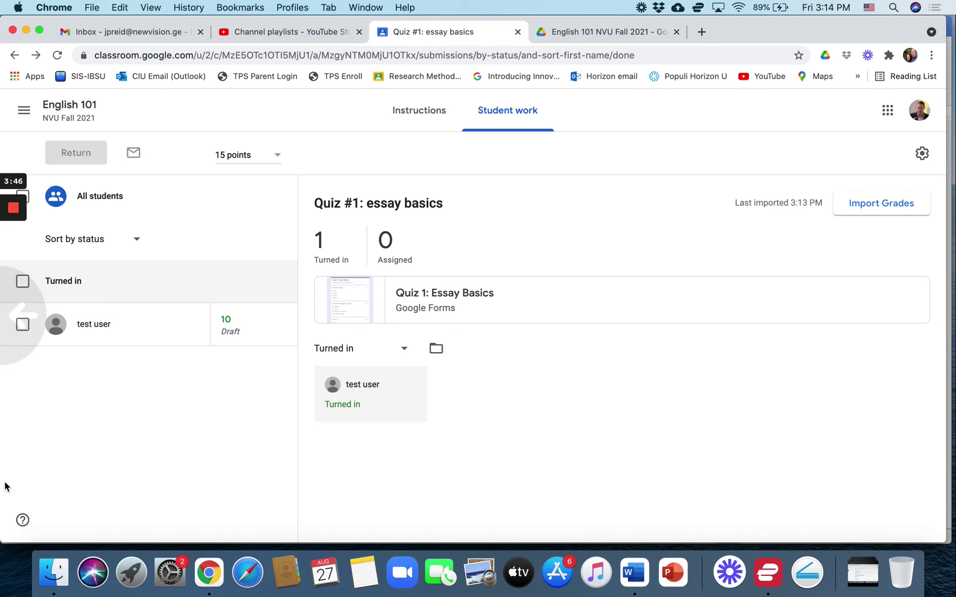
Return the turned-in quiz with the private comment 'Study more about spelling.'
drag(58, 488, 66, 487)
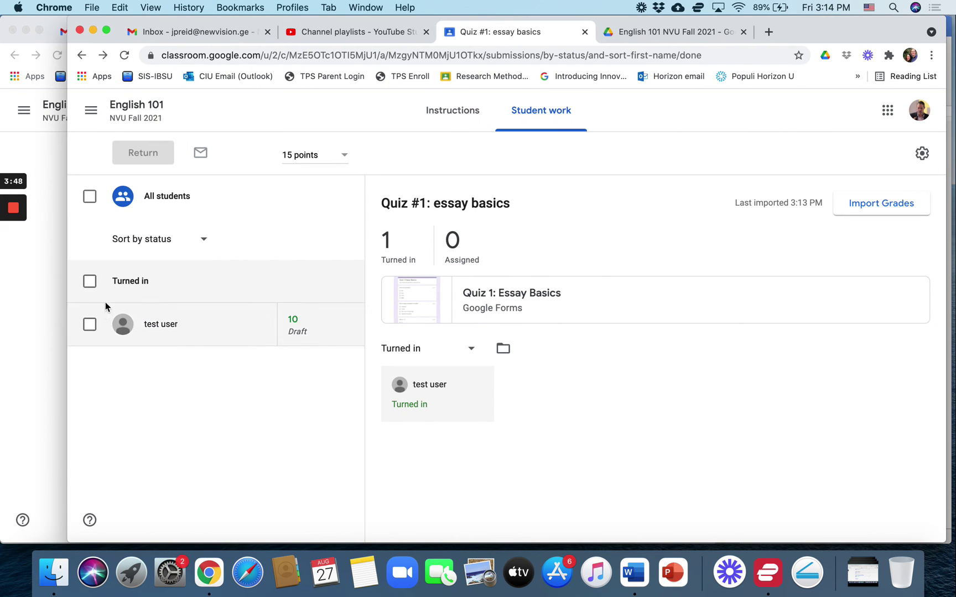
click(93, 284)
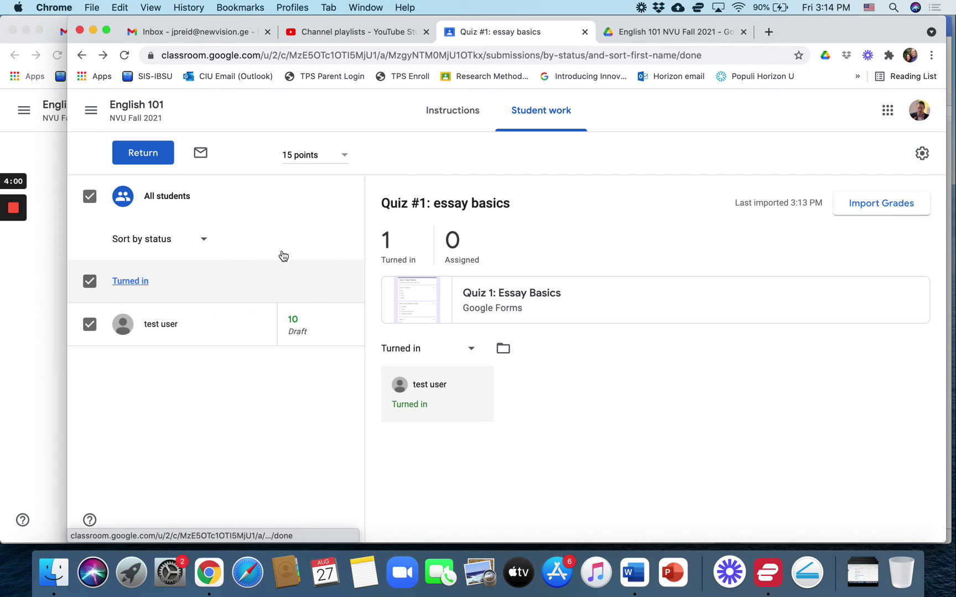
click(145, 156)
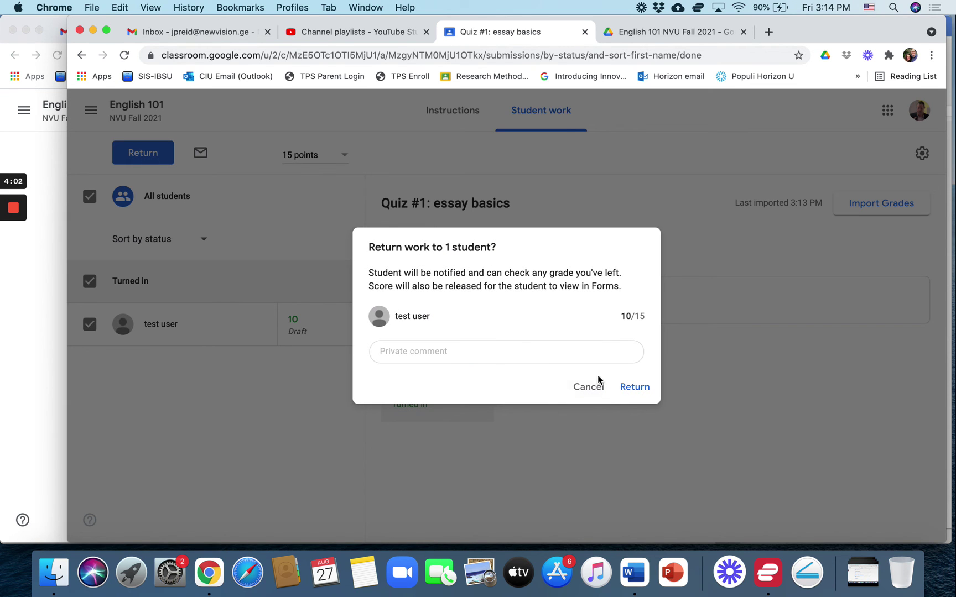
click(509, 351)
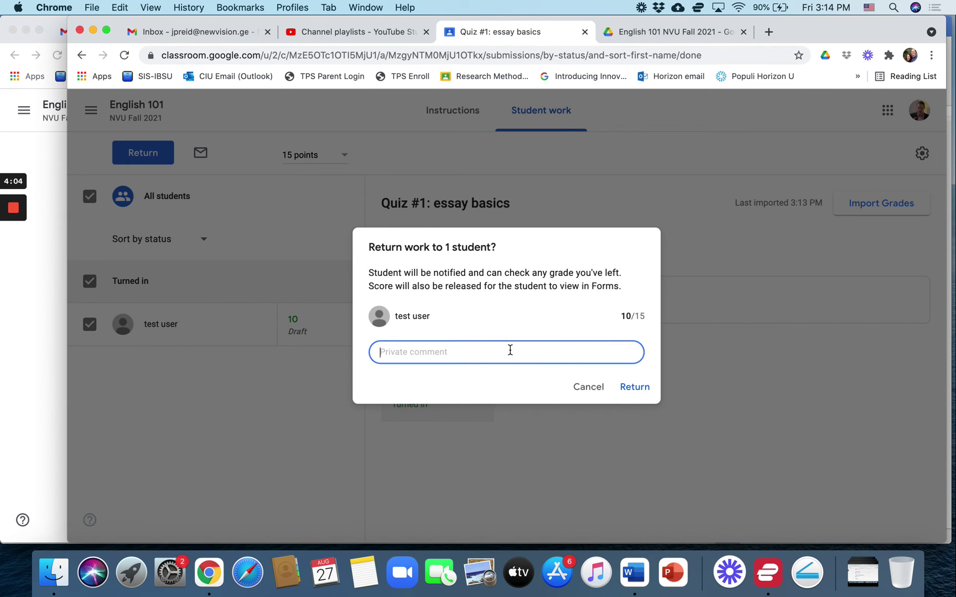
text(Study more about spelling.)
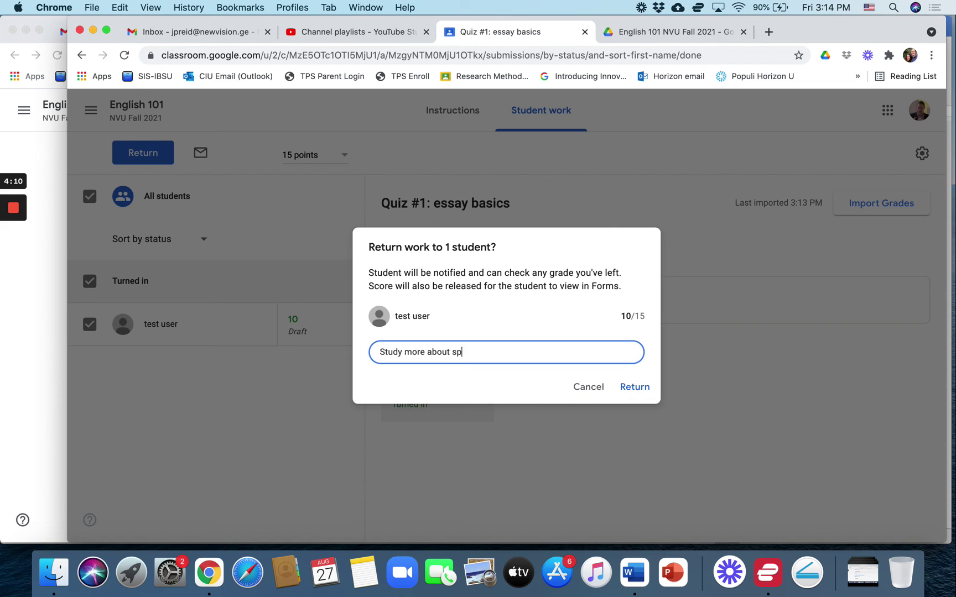
click(633, 387)
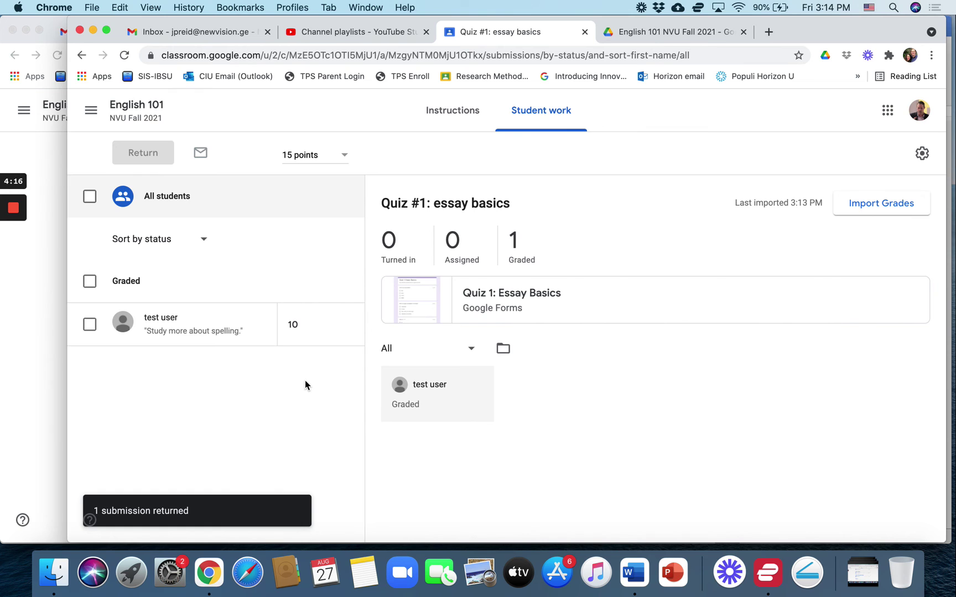
In the student's Gmail, read the Graded 10/15 email and the private-comment email
key(super+grave)
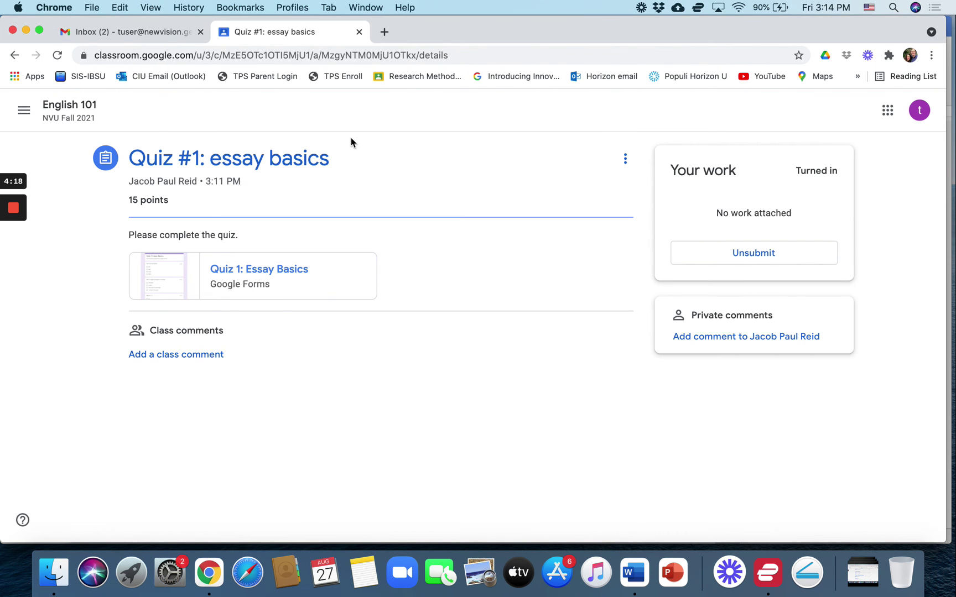
click(149, 34)
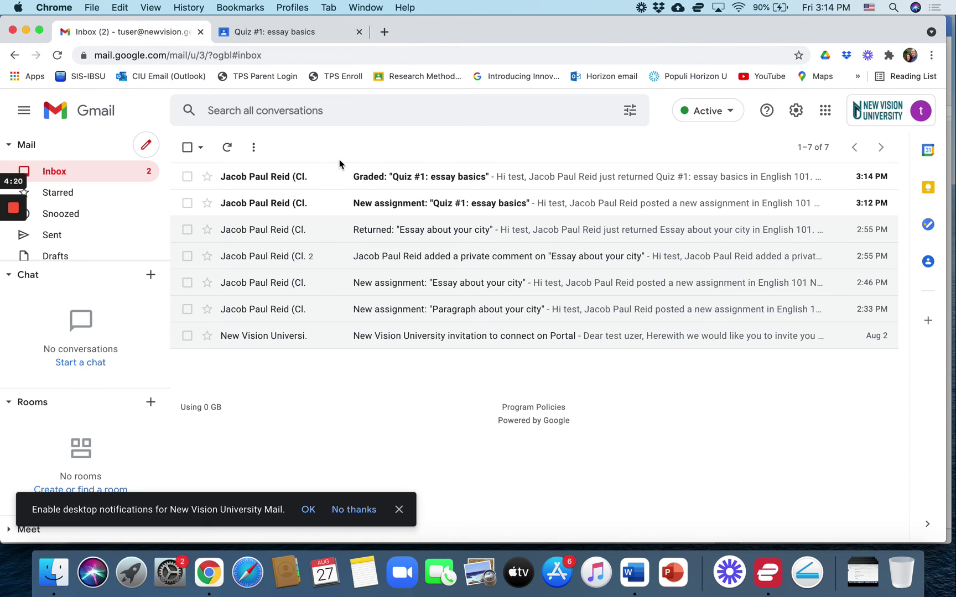
click(414, 180)
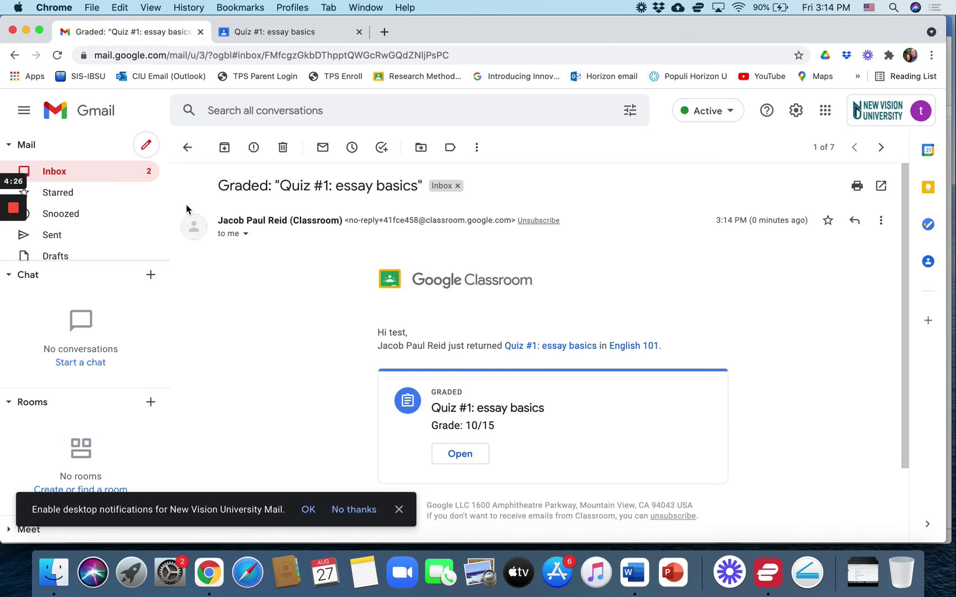
click(117, 171)
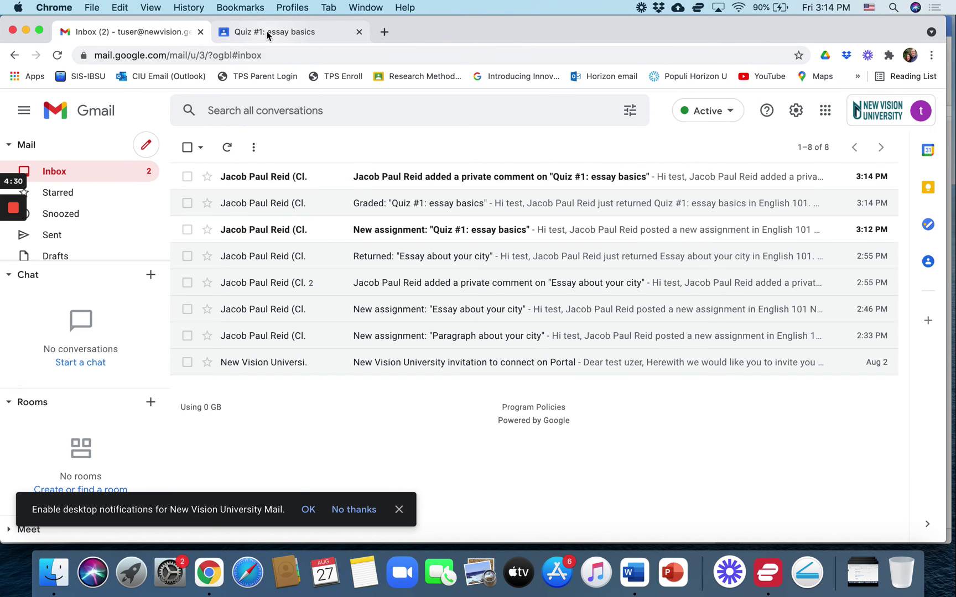
click(365, 177)
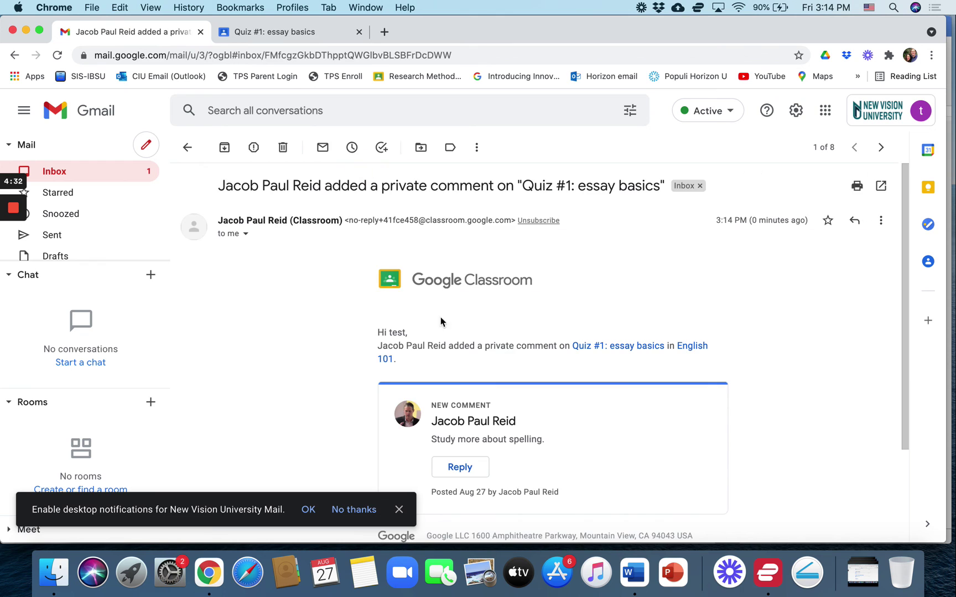
scroll(471, 378, down, 2)
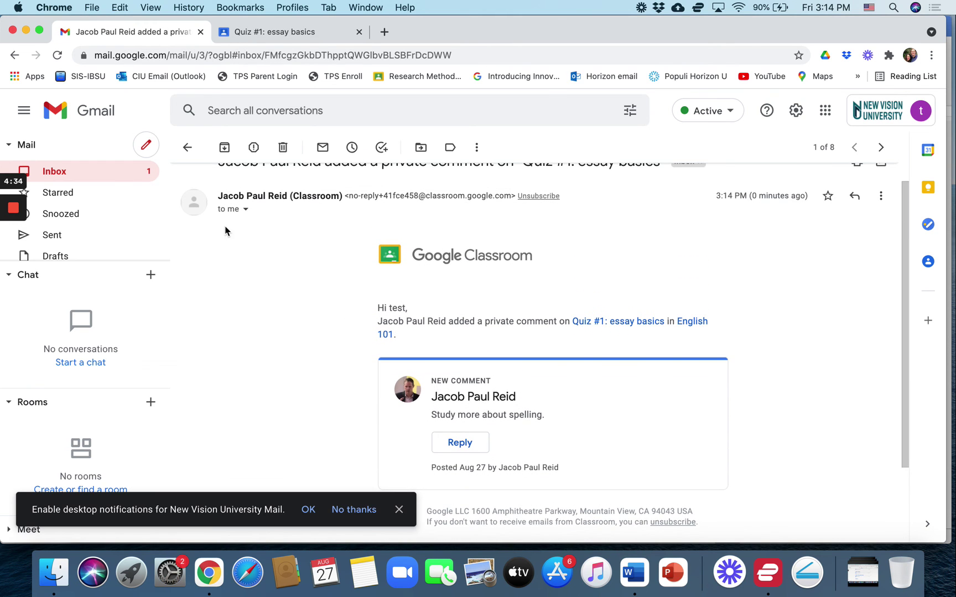
key(super+grave)
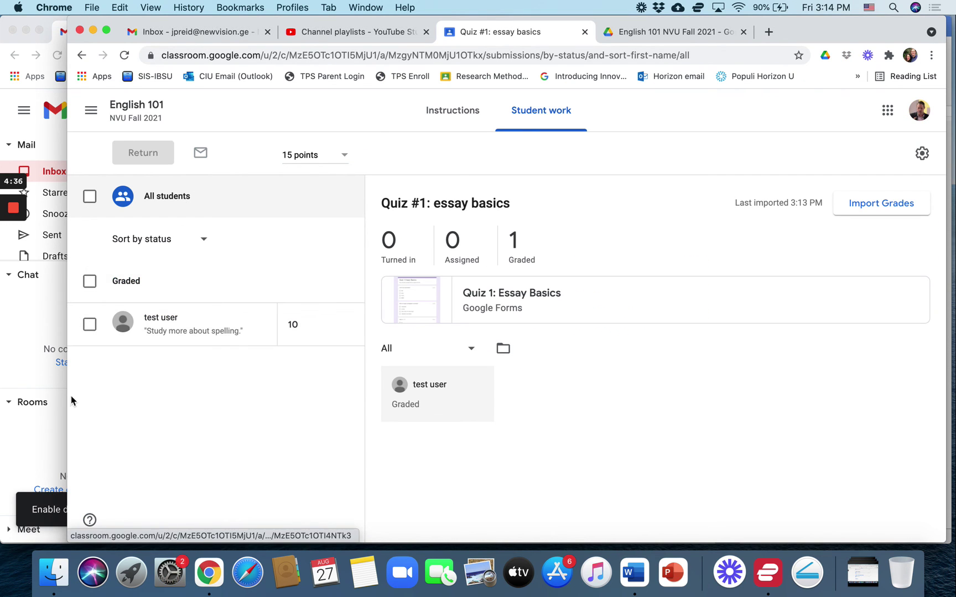
Widen the teacher's Classroom window and open the English 101 Classwork list with Quiz #1
drag(67, 402, 3, 393)
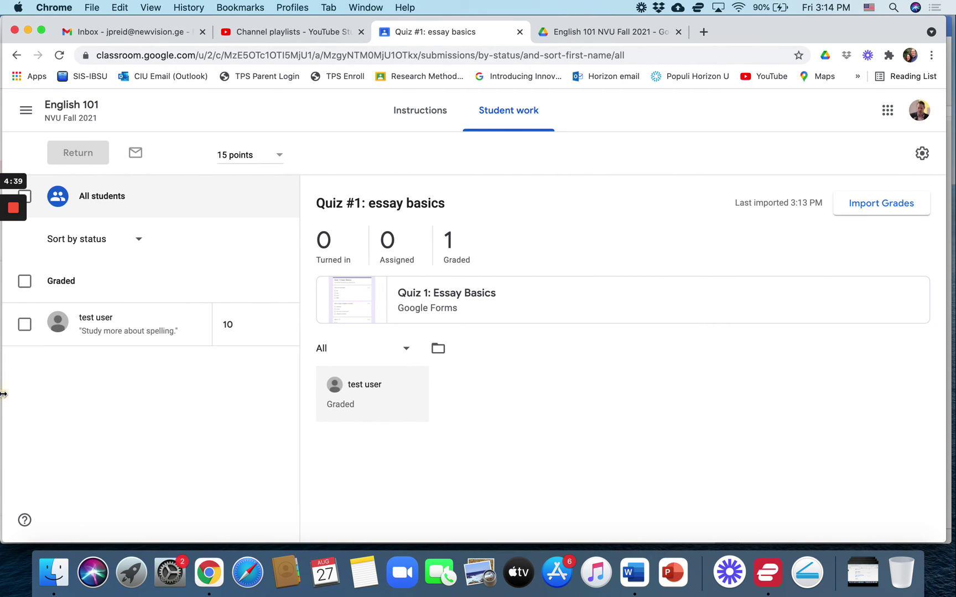
click(53, 106)
click(448, 121)
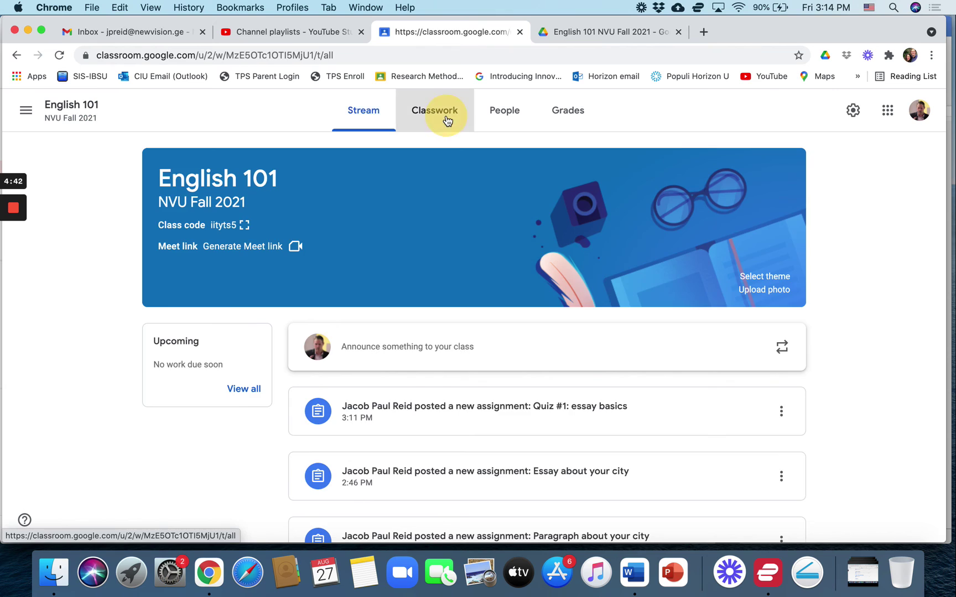